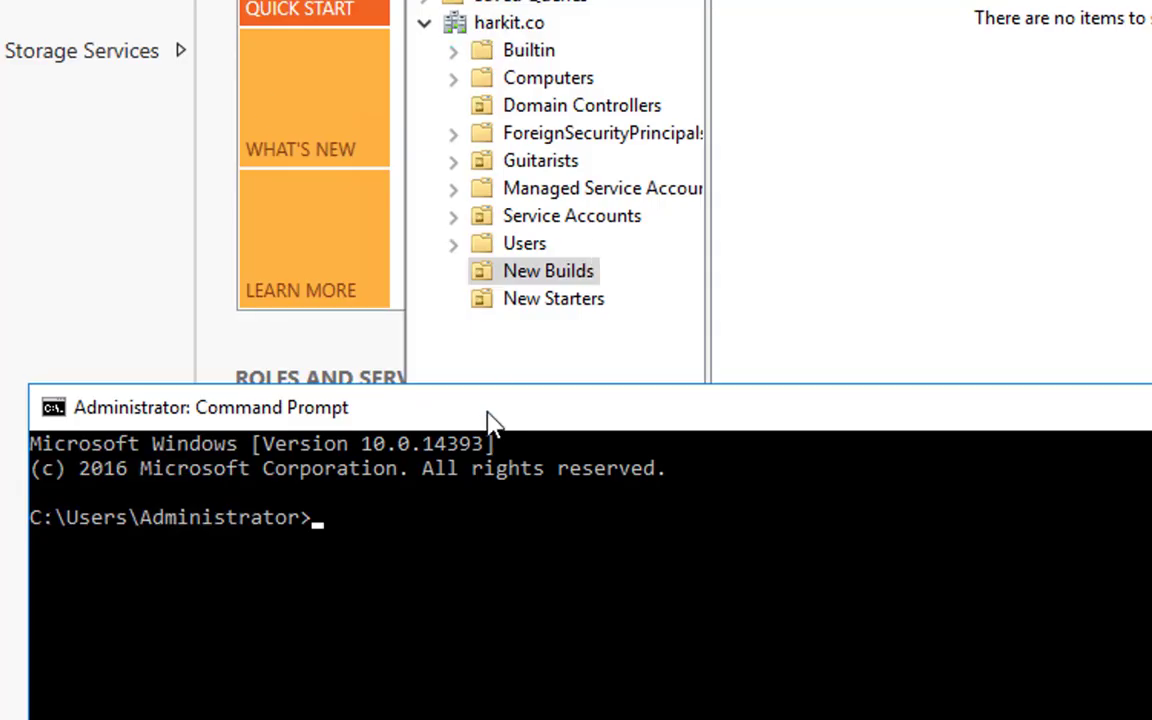
# Create a domain user account named demouser with net user /add, supplying the account password.
pyautogui.write('net user')
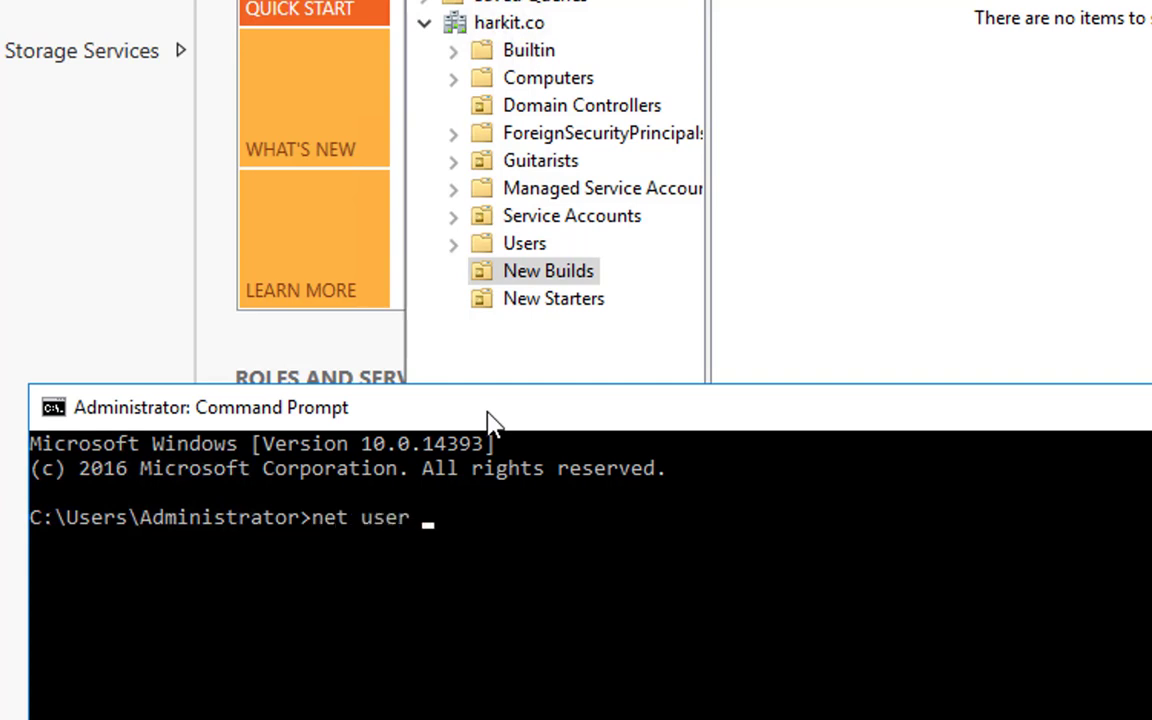
pyautogui.write(' /add demo')
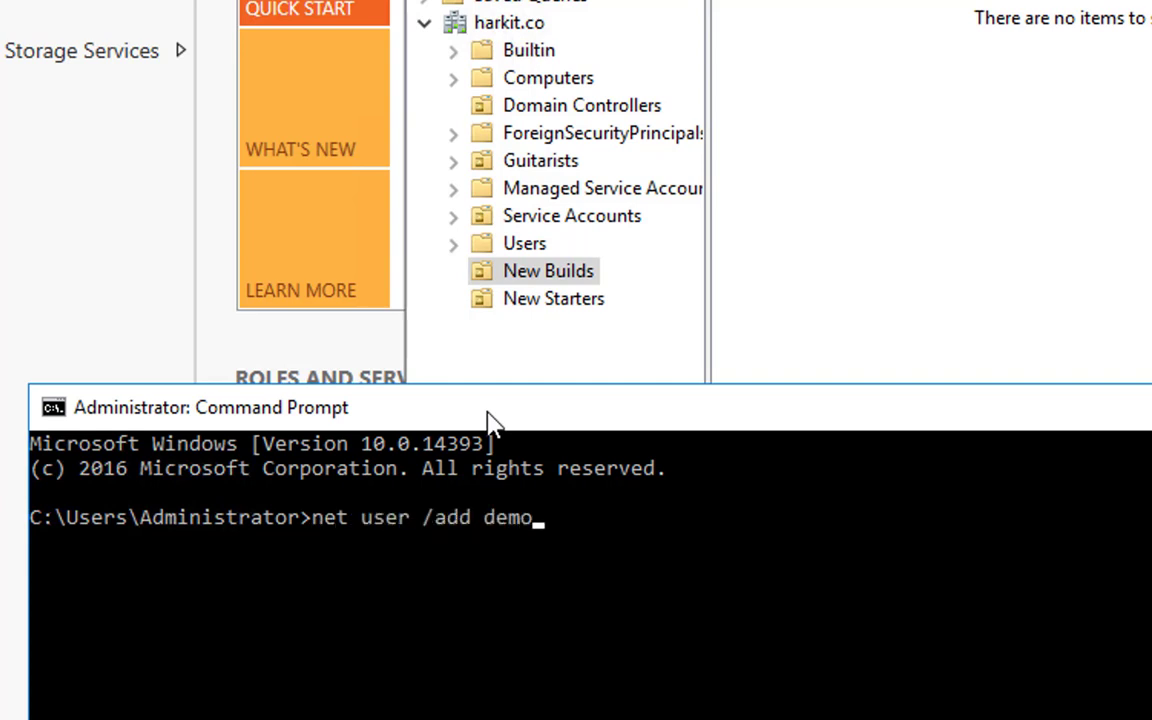
pyautogui.write('user Pa55w.rd')
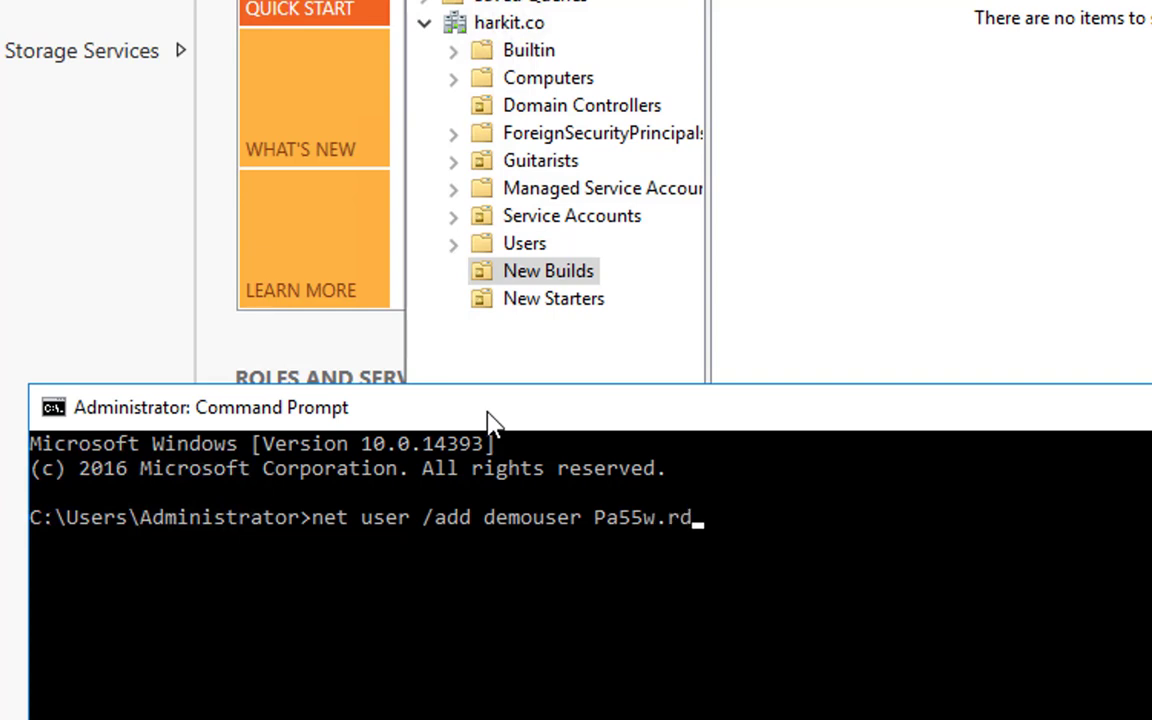
pyautogui.press('Return')
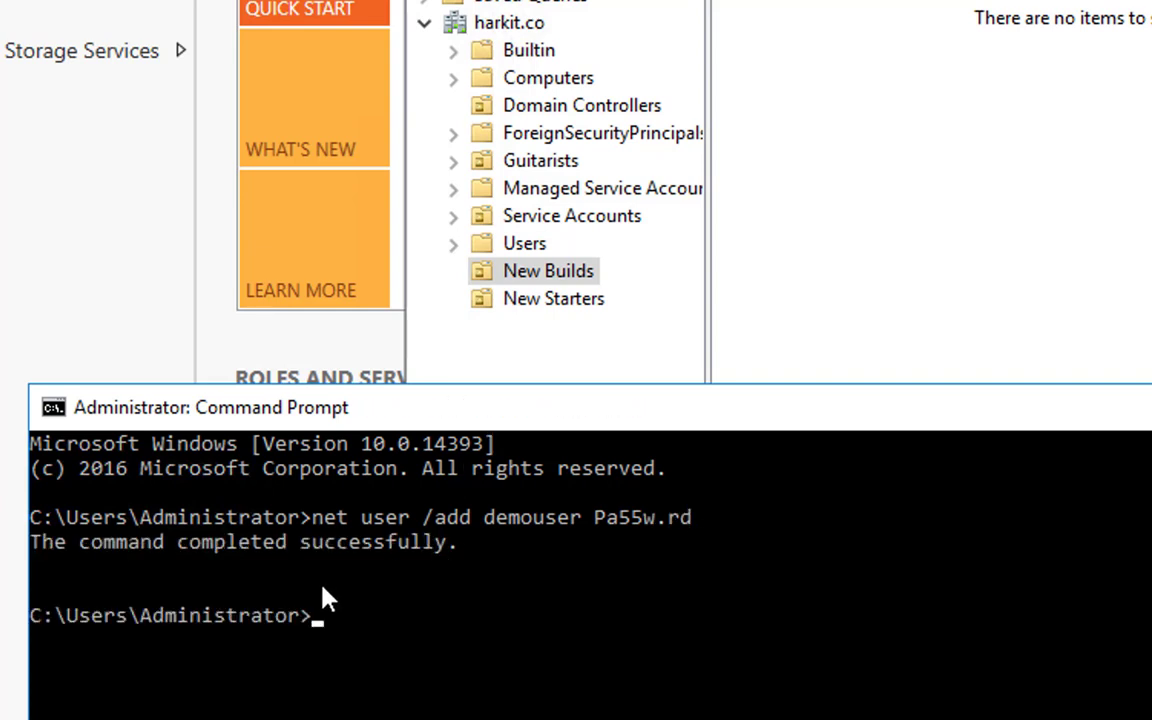
# Create a domain computer account named demopc by running net computer /add \\demopc.
pyautogui.write('net computer /add ')
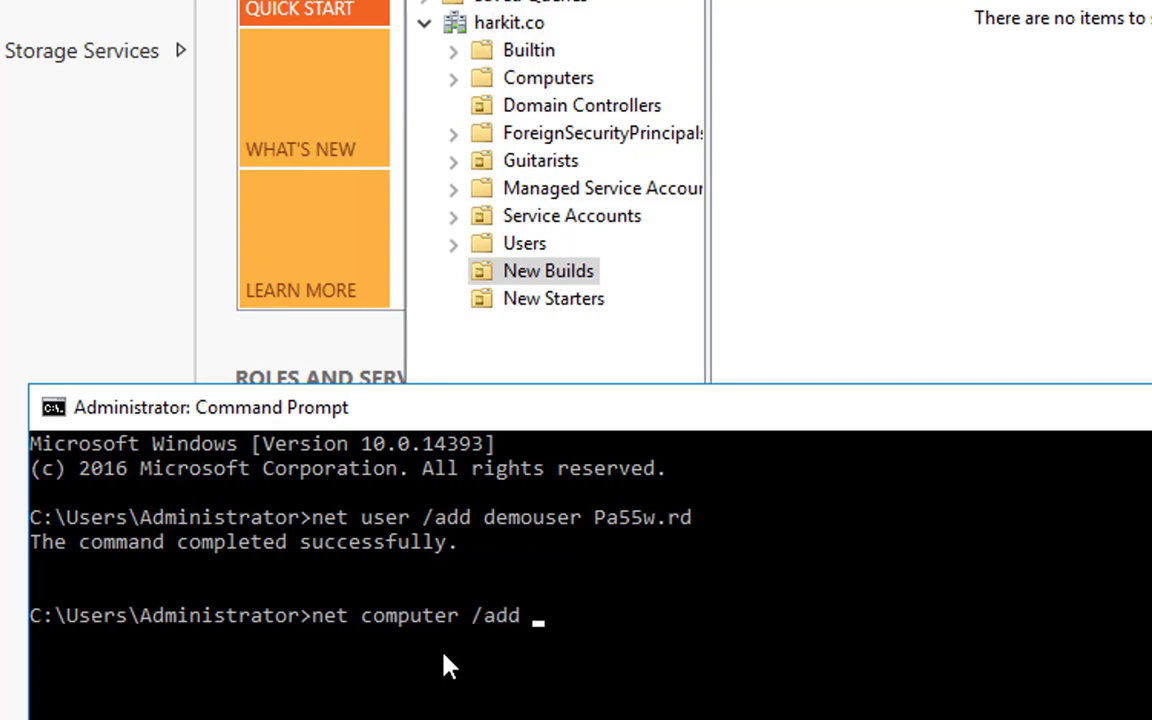
pyautogui.write('\\\\demopc')
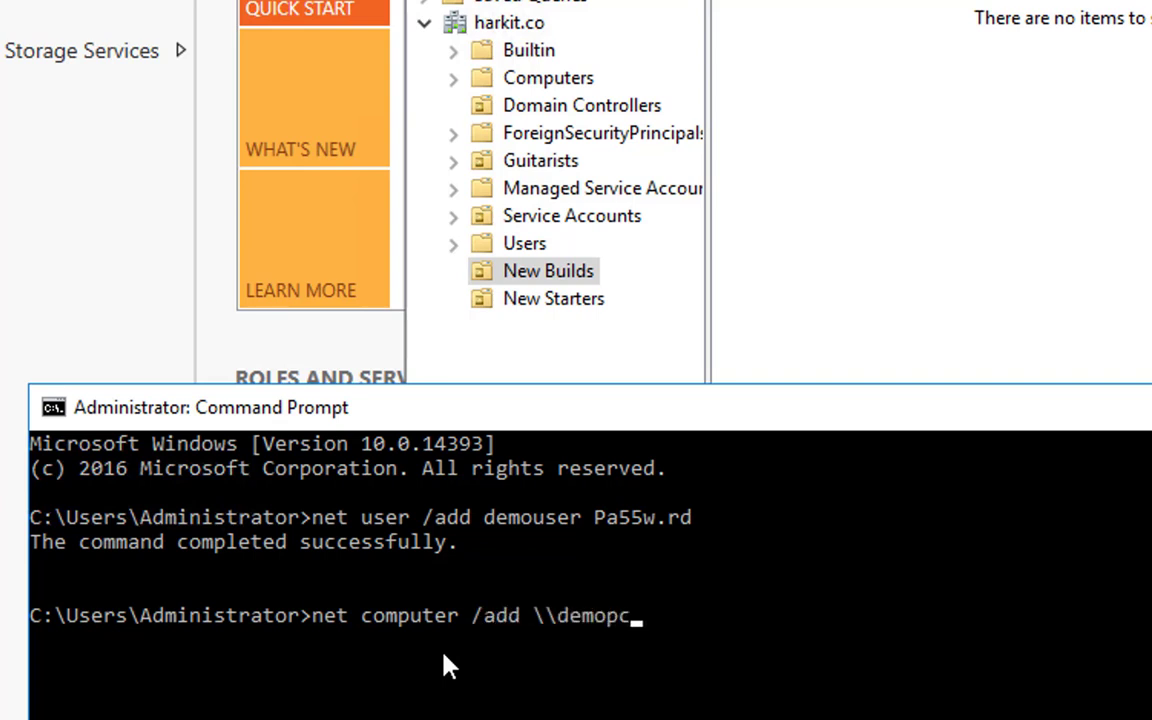
pyautogui.press('Return')
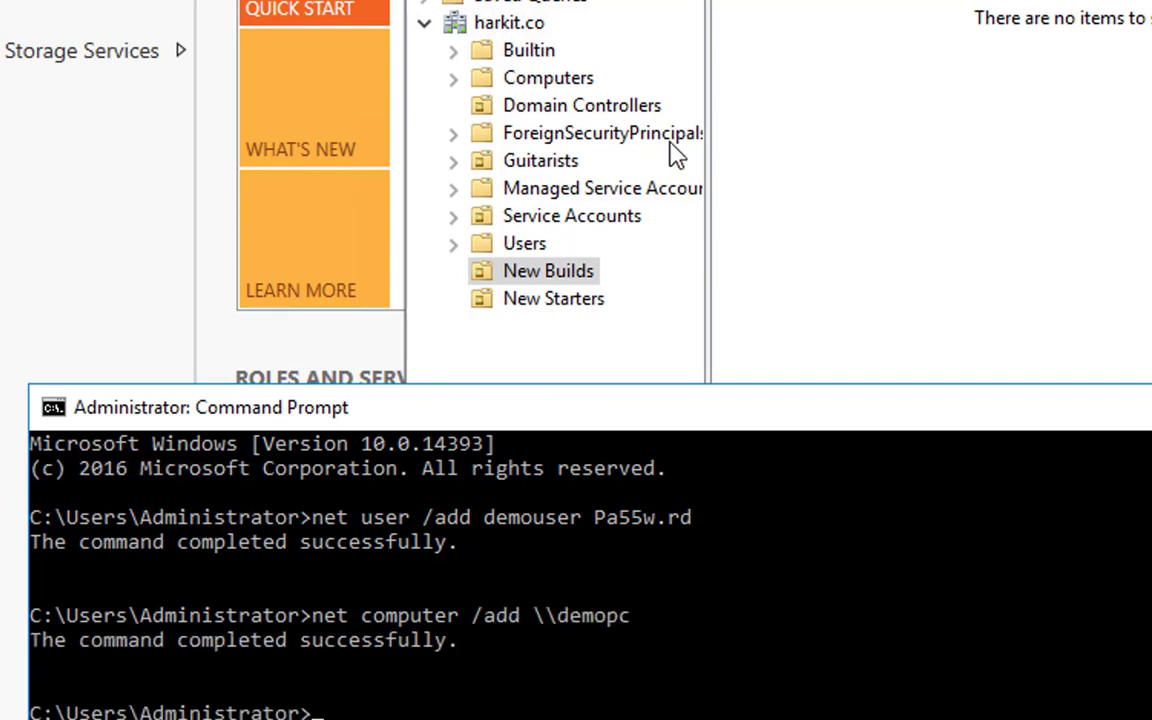
# Check the Users and Computers containers in Active Directory Users and Computers for the demouser and demopc accounts.
pyautogui.click(518, 247)
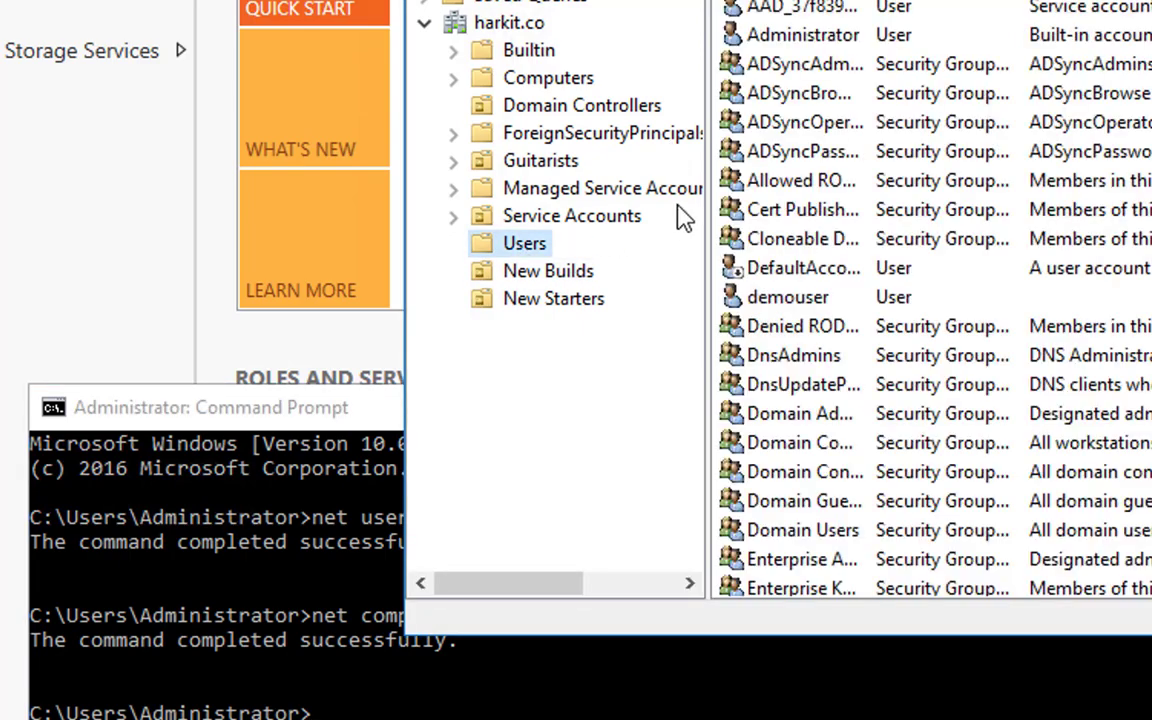
pyautogui.click(540, 78)
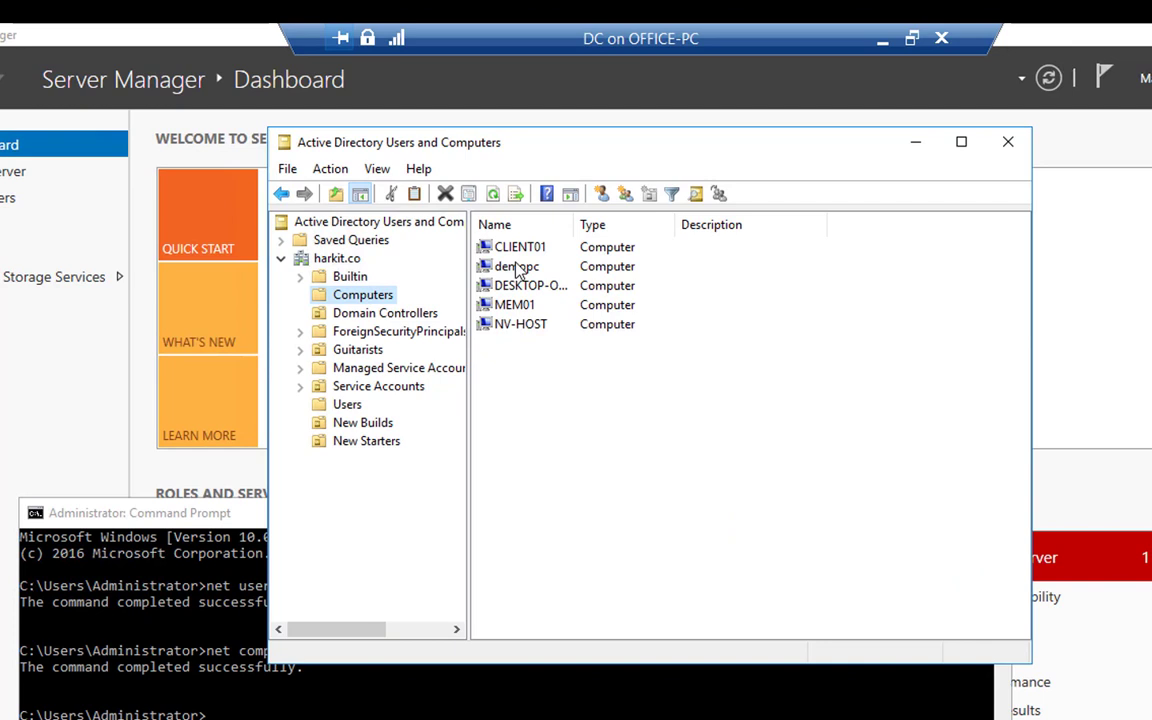
pyautogui.click(517, 267)
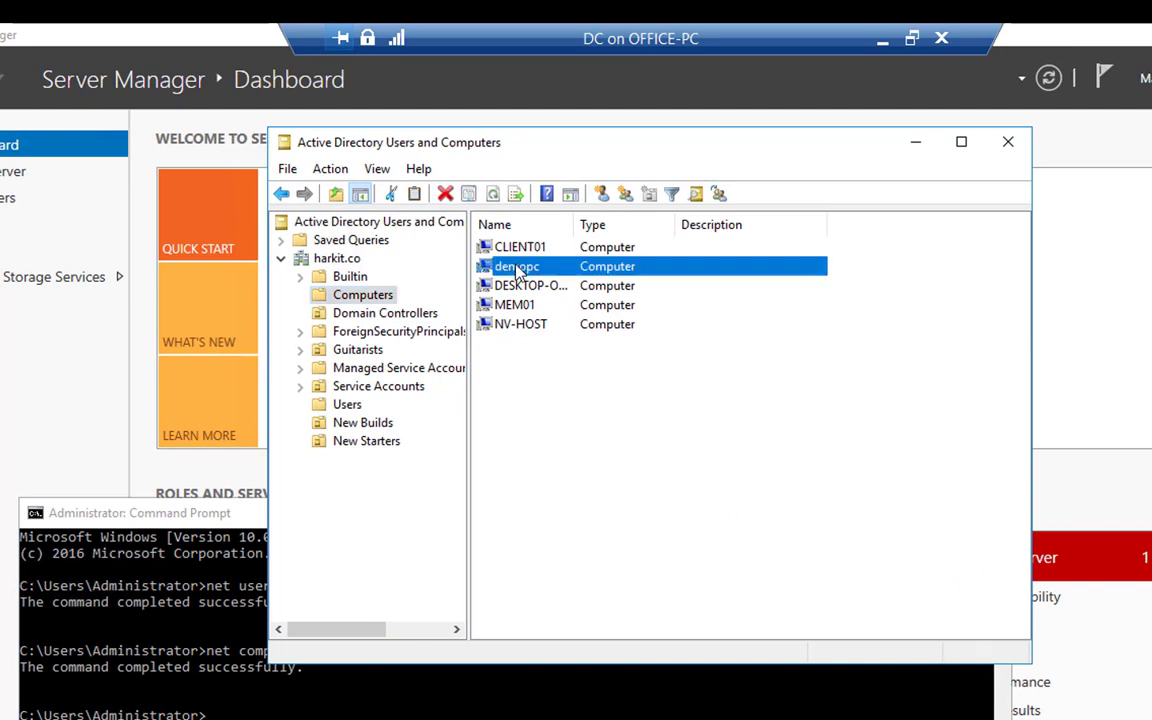
# In Command Prompt, redirect new computer accounts to the New Builds OU with redircmp "ou=new builds,dc=harkit,dc=co".
pyautogui.click(204, 513)
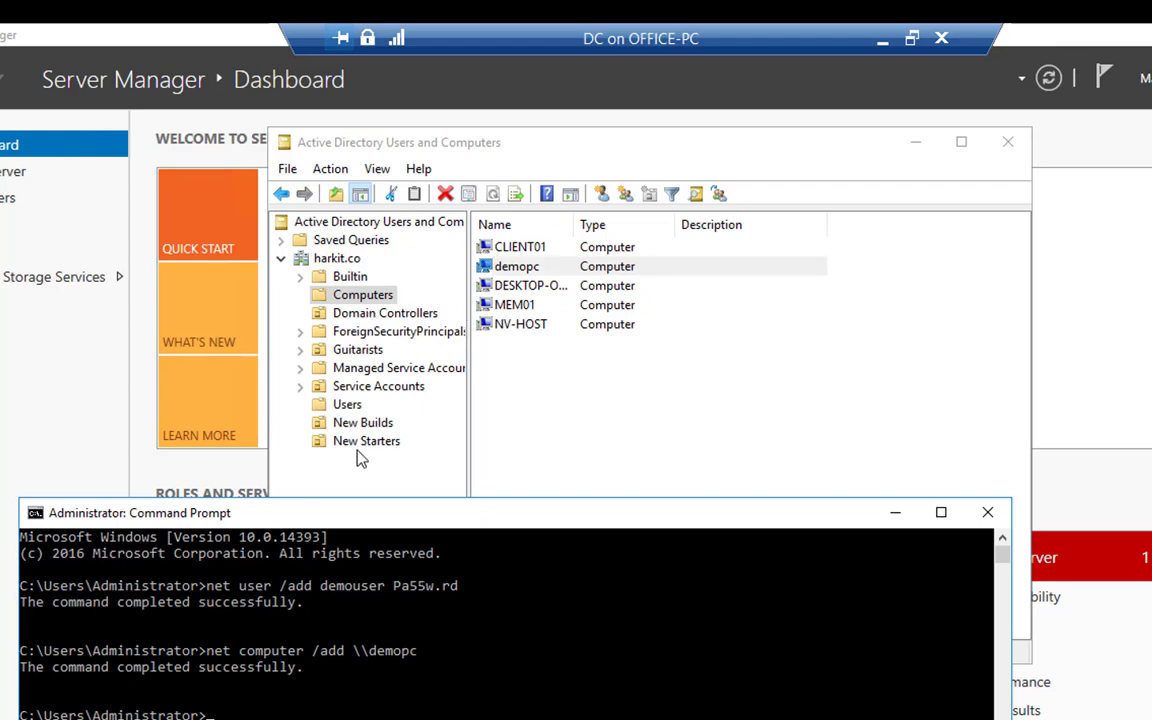
pyautogui.write('redir')
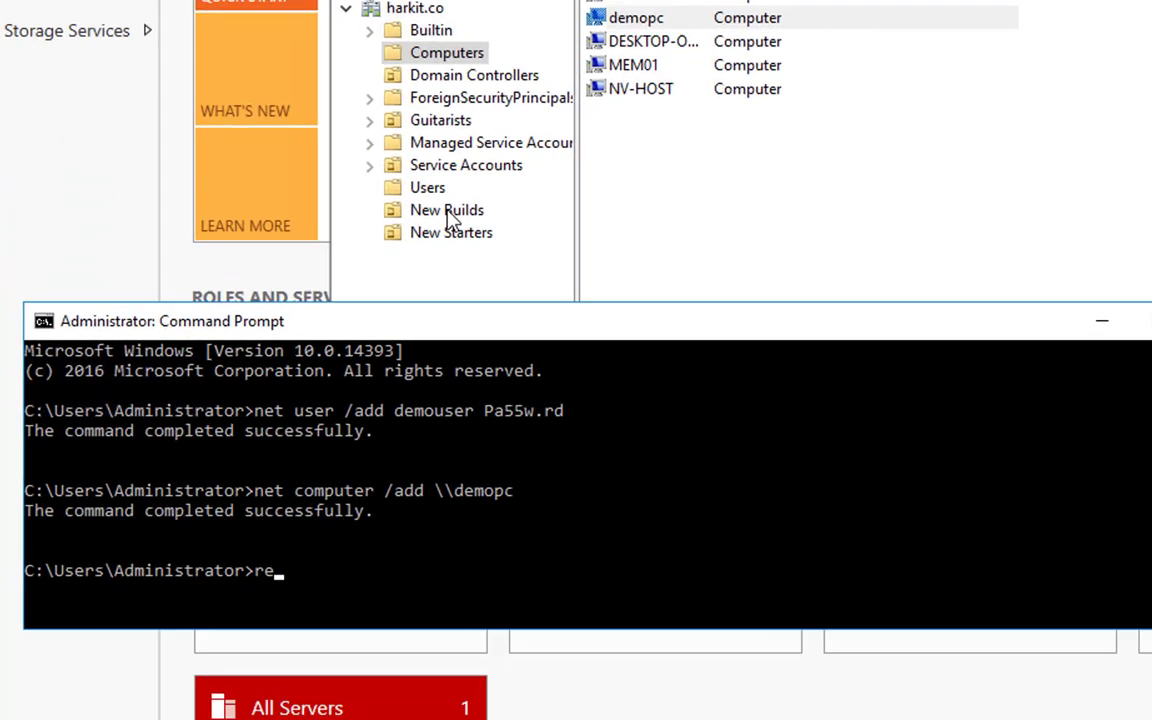
pyautogui.write('cmp ')
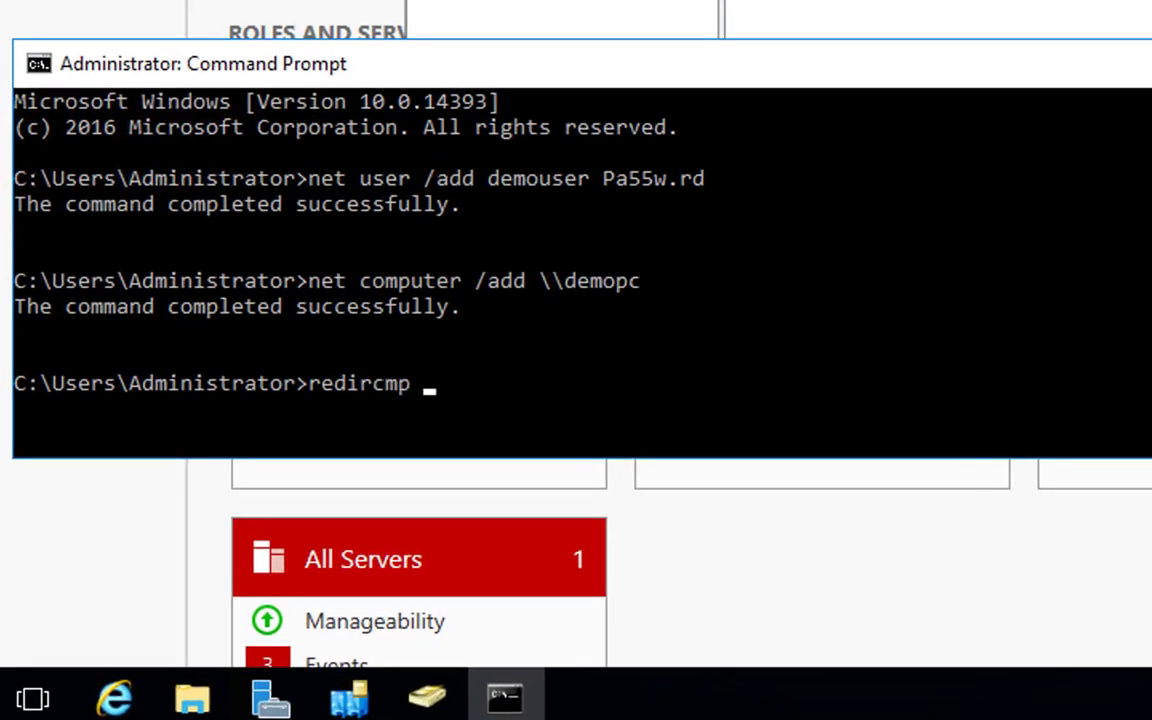
pyautogui.write('"ou=new')
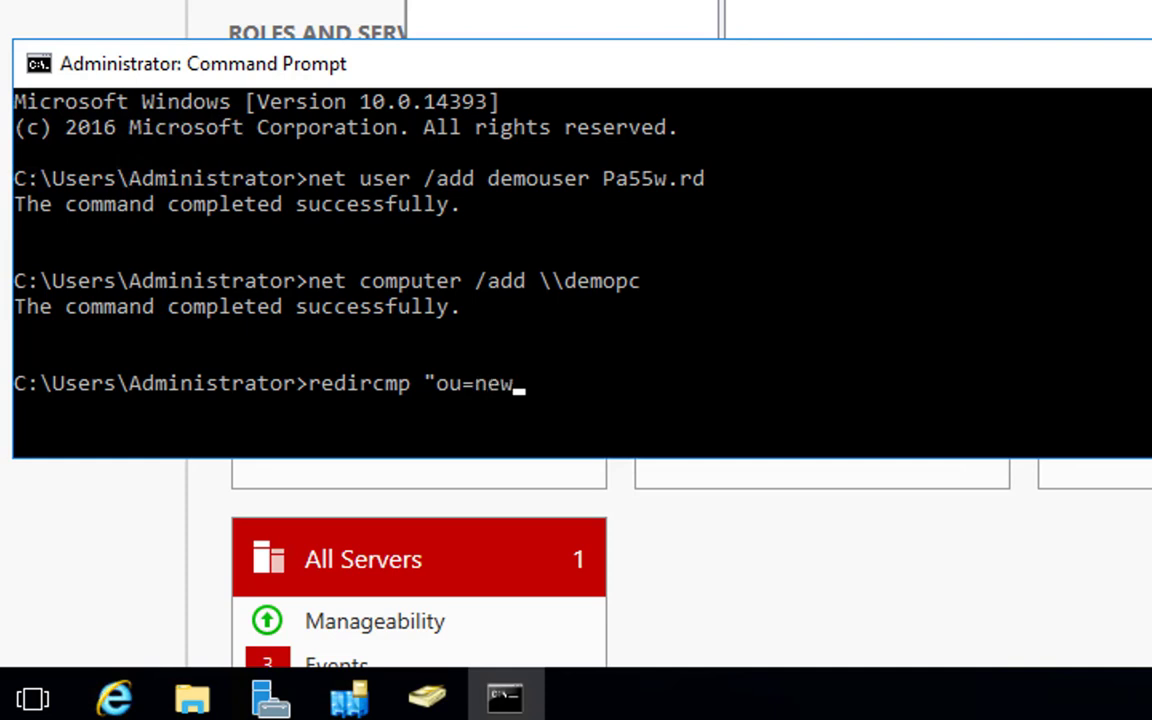
pyautogui.write(' builds,')
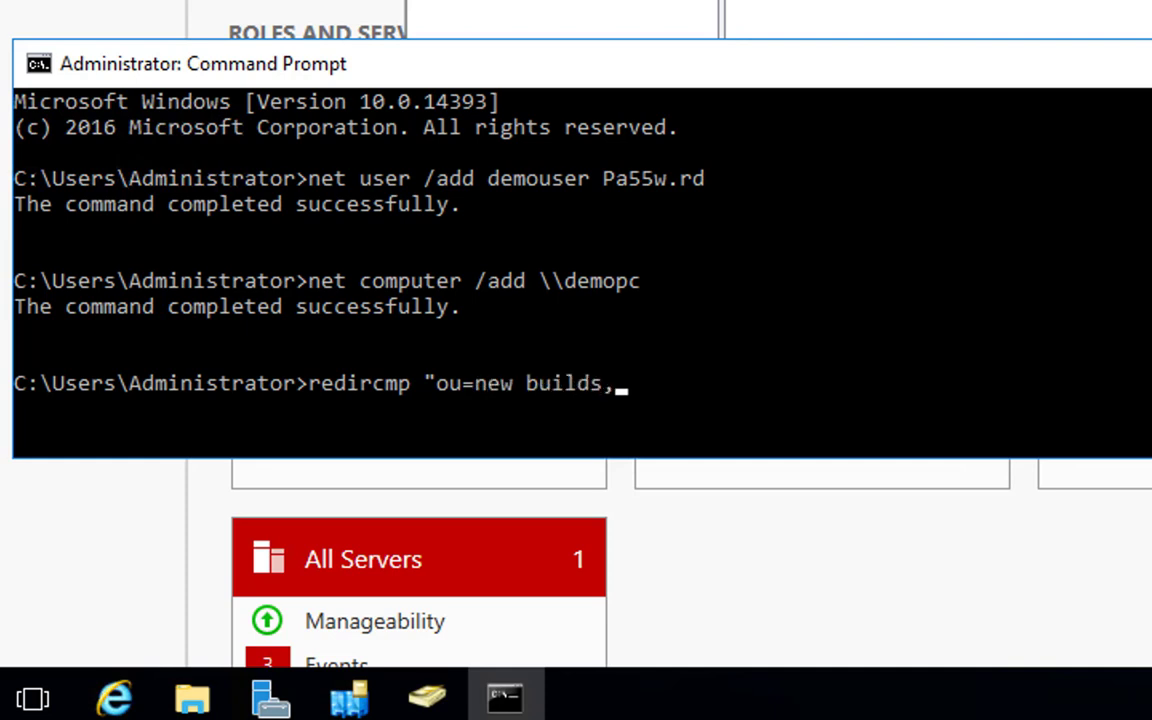
pyautogui.write('dc=hark,d')
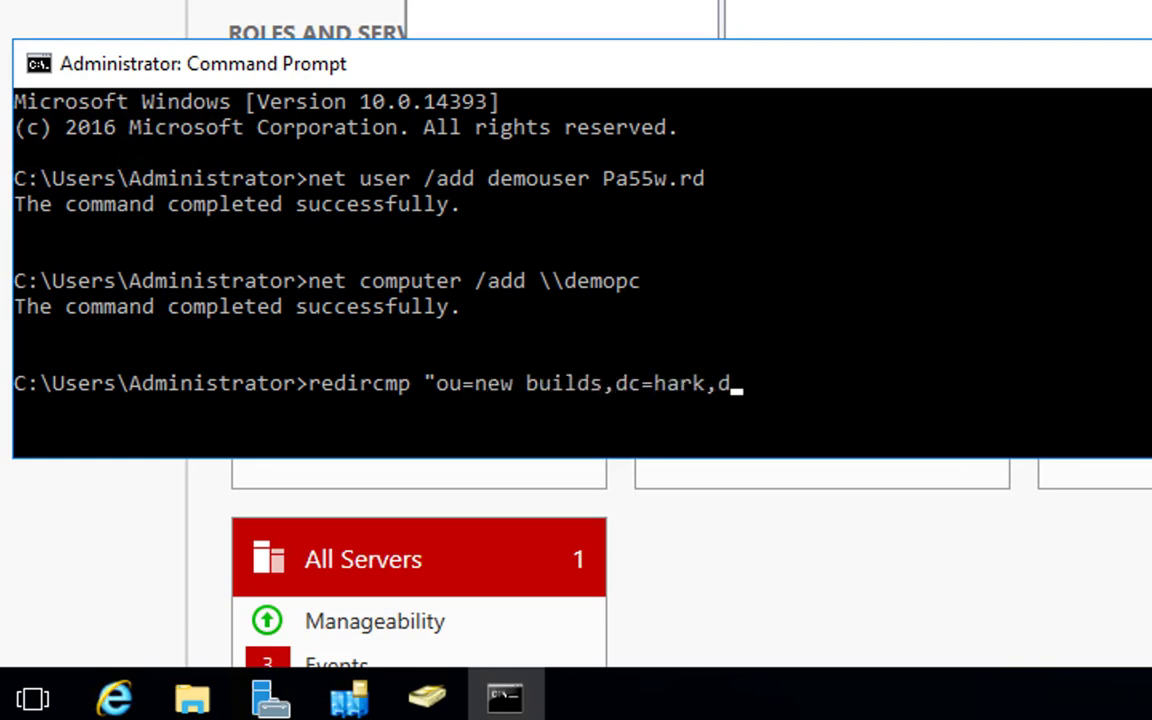
pyautogui.write('c=co@')
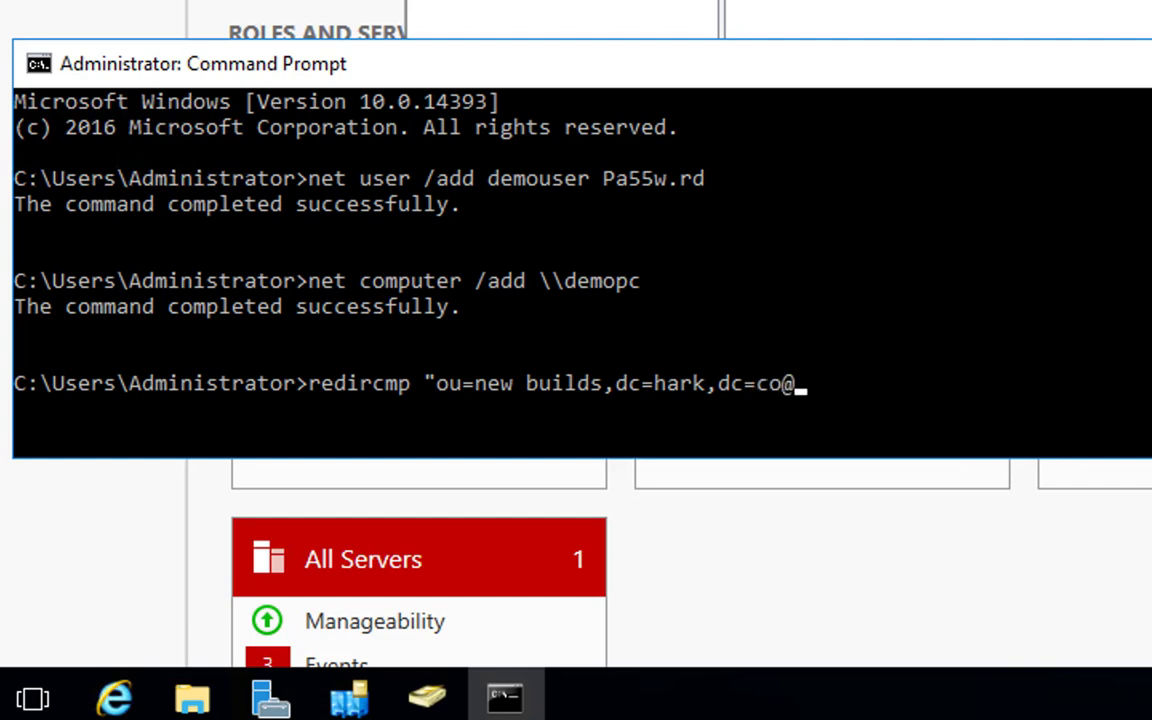
pyautogui.press('BackSpace')
pyautogui.write('"')
pyautogui.press('Left')
pyautogui.press('Left')
pyautogui.press('Left')
pyautogui.press('Left')
pyautogui.press('Left')
pyautogui.press('Left')
pyautogui.press('Left')
pyautogui.press('Left')
pyautogui.press('Right')
pyautogui.write('it')
pyautogui.press('Return')
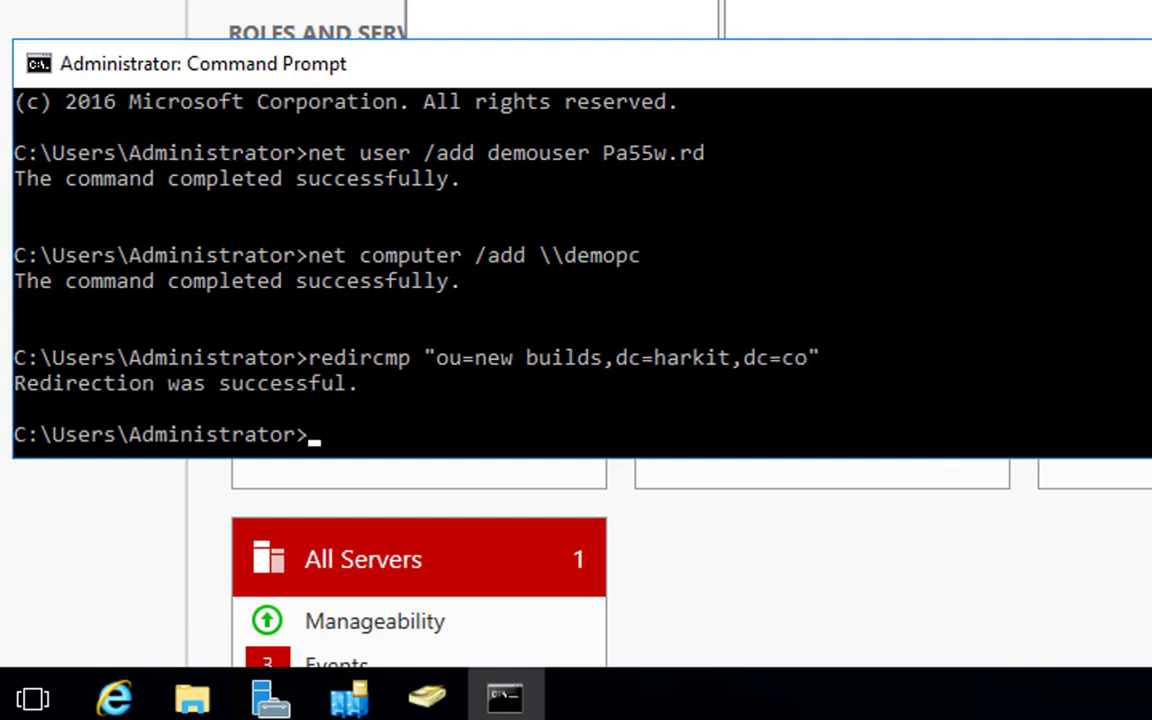
# Redirect new user accounts to the New Starters OU by running redirusr "ou=new starters,dc=harkit,dc=co".
pyautogui.press('Up')
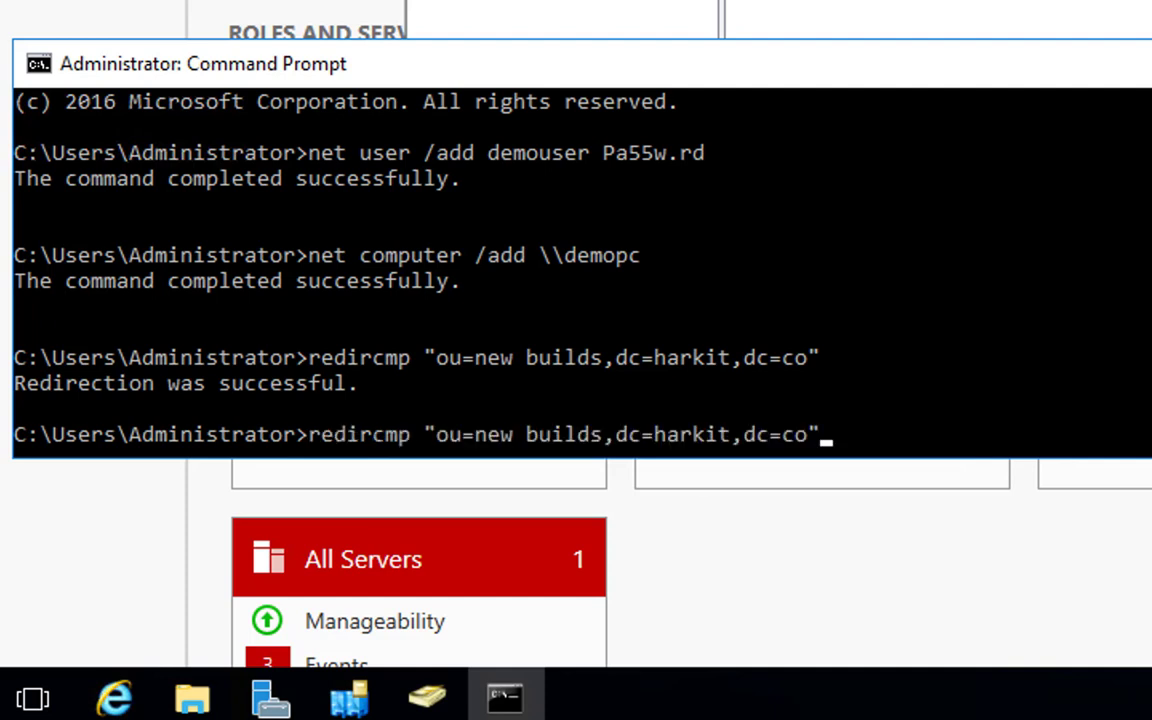
pyautogui.press('Left')
pyautogui.press('Left')
pyautogui.press('Left')
pyautogui.press('Left')
pyautogui.press('Left')
pyautogui.press('Left')
pyautogui.press('Left')
pyautogui.press('Left')
pyautogui.press('Left')
pyautogui.press('Left')
pyautogui.press('Left')
pyautogui.press('Left')
pyautogui.press('Left')
pyautogui.press('Left')
pyautogui.press('Left')
pyautogui.press('Left')
pyautogui.press('Left')
pyautogui.press('Left')
pyautogui.press('Left')
pyautogui.press('Left')
pyautogui.press('Left')
pyautogui.press('Left')
pyautogui.press('Left')
pyautogui.press('Left')
pyautogui.press('Left')
pyautogui.press('Left')
pyautogui.press('Delete')
pyautogui.press('Delete')
pyautogui.press('Delete')
pyautogui.write('usr')
pyautogui.press('Right')
pyautogui.press('Right')
pyautogui.press('Right')
pyautogui.press('Right')
pyautogui.press('Right')
pyautogui.press('Right')
pyautogui.press('Right')
pyautogui.press('Right')
pyautogui.press('Right')
pyautogui.write('starters')
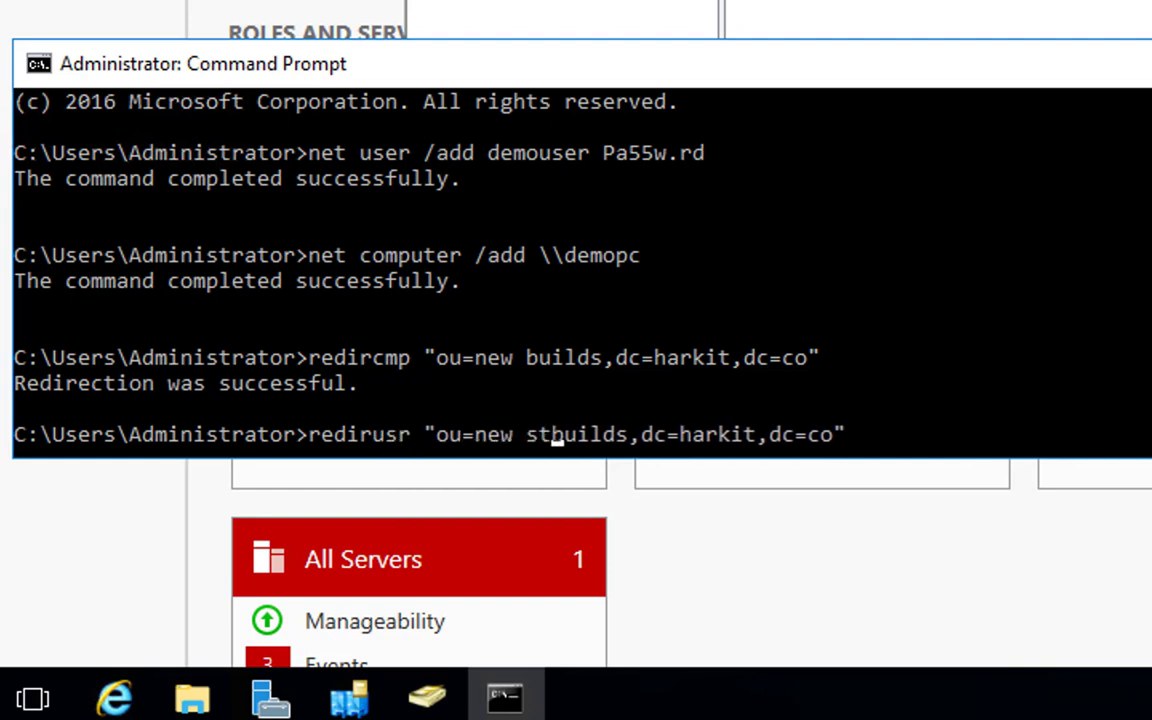
pyautogui.press('Delete')
pyautogui.press('Delete')
pyautogui.press('Delete')
pyautogui.press('Delete')
pyautogui.press('Delete')
pyautogui.press('Delete')
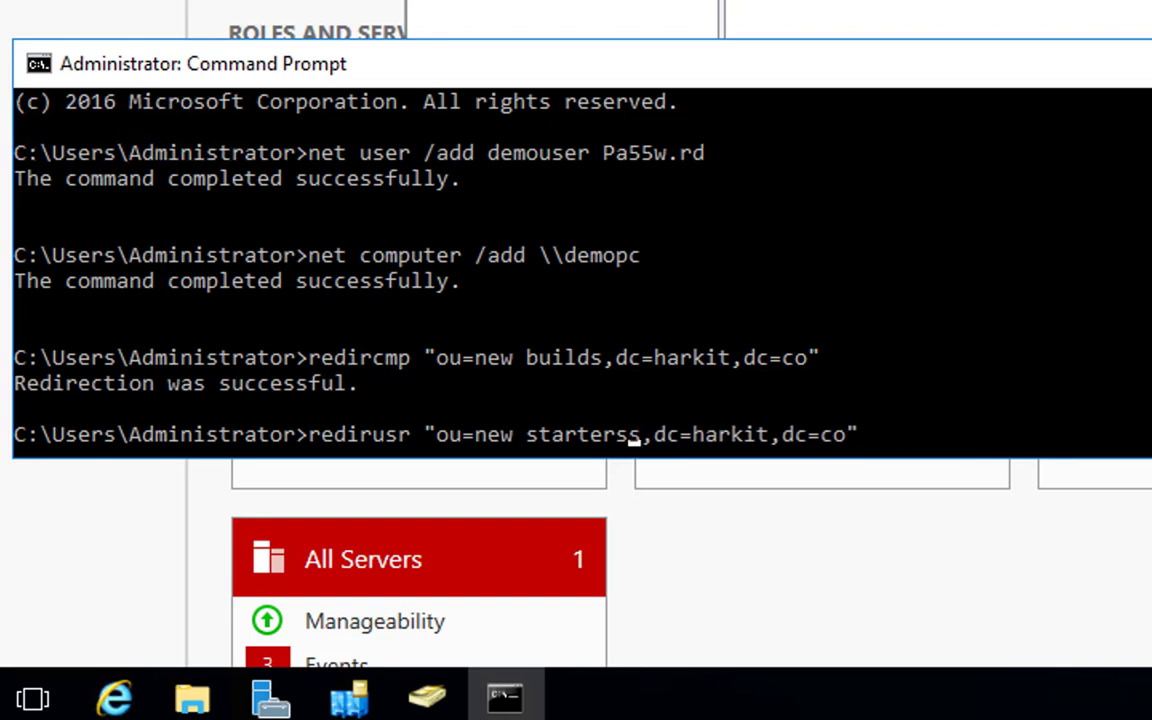
pyautogui.press('Return')
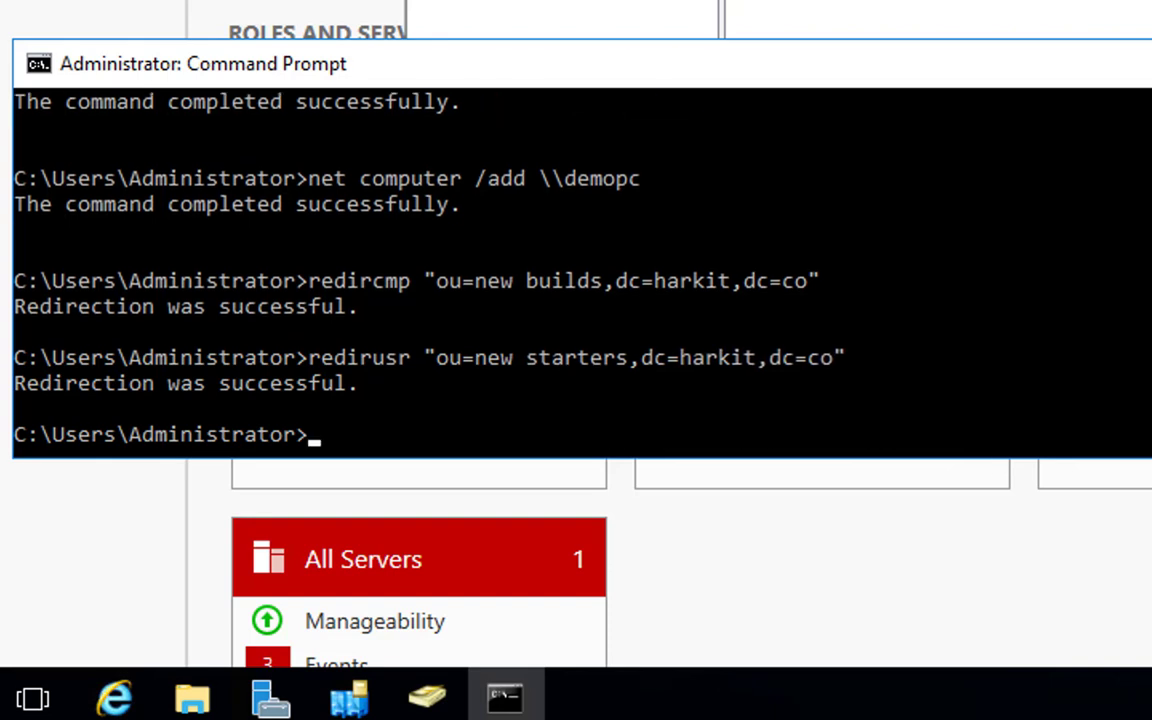
# Add a second computer account named demopc2 by running net computer /add \\demopc2.
pyautogui.press('Up')
pyautogui.press('Up')
pyautogui.press('Up')
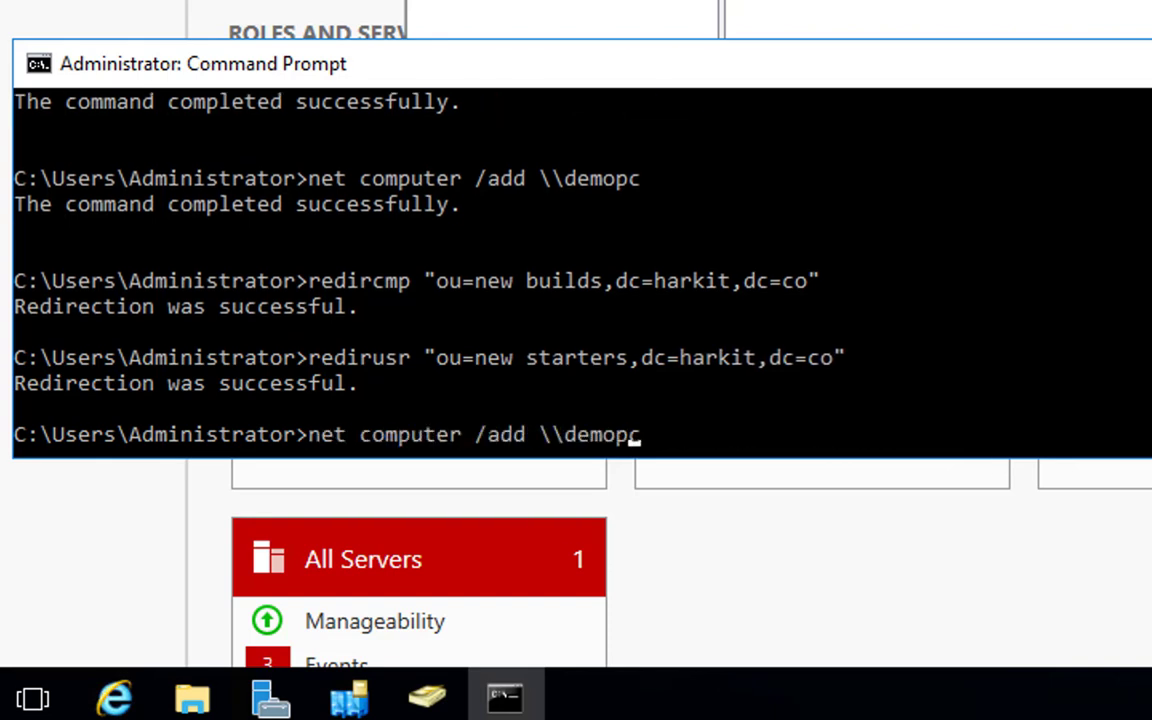
pyautogui.write('2')
pyautogui.press('Return')
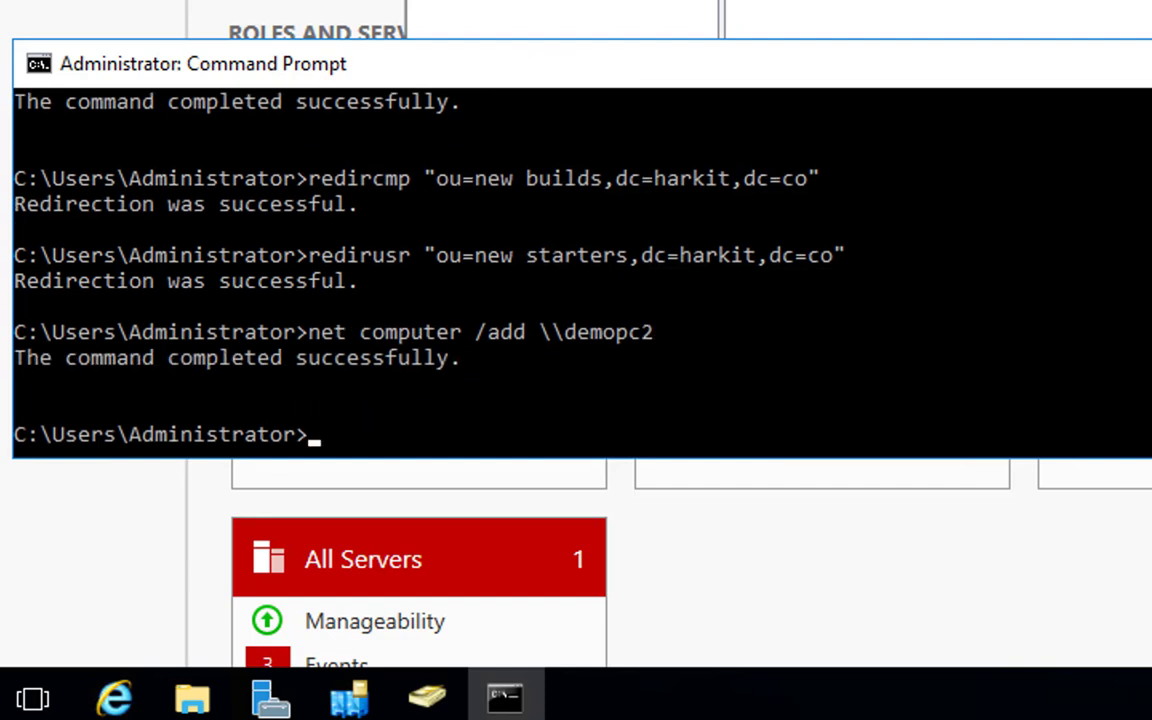
# Add a second user account named demouser2 with net user /add, using the same account password.
pyautogui.press('Up')
pyautogui.press('Up')
pyautogui.press('Up')
pyautogui.press('Up')
pyautogui.press('Up')
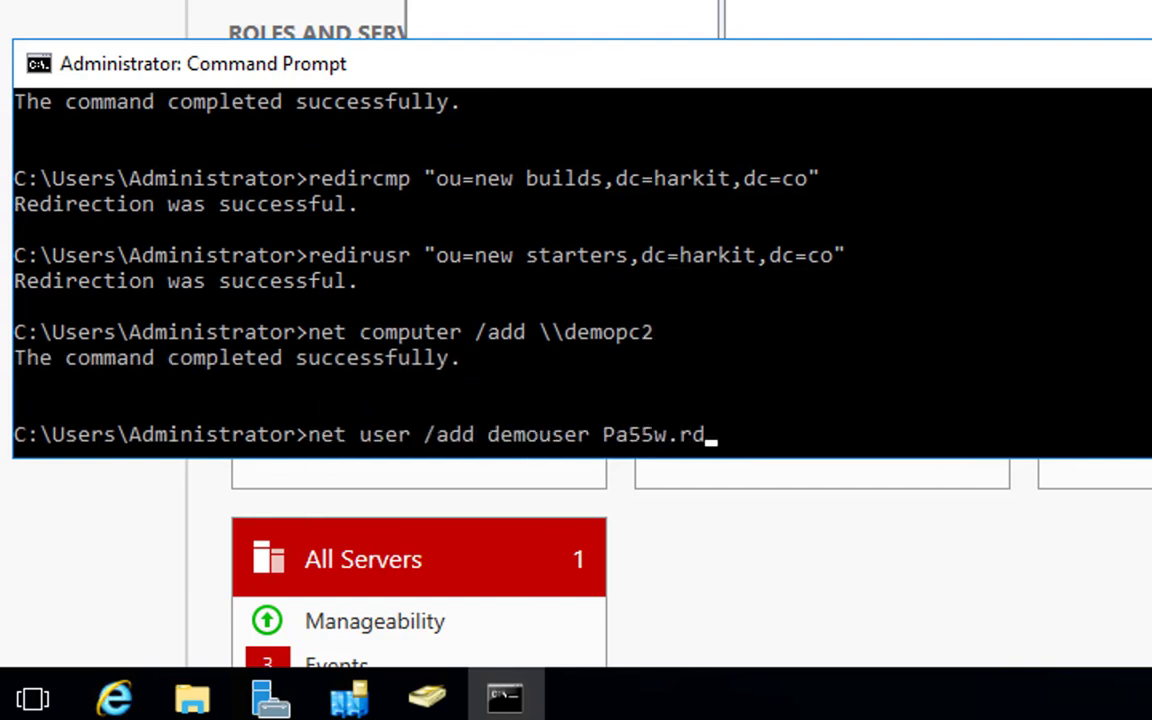
pyautogui.press('Left')
pyautogui.press('Left')
pyautogui.press('Left')
pyautogui.press('Left')
pyautogui.press('Left')
pyautogui.press('Left')
pyautogui.press('Left')
pyautogui.press('Left')
pyautogui.press('Left')
pyautogui.write('2')
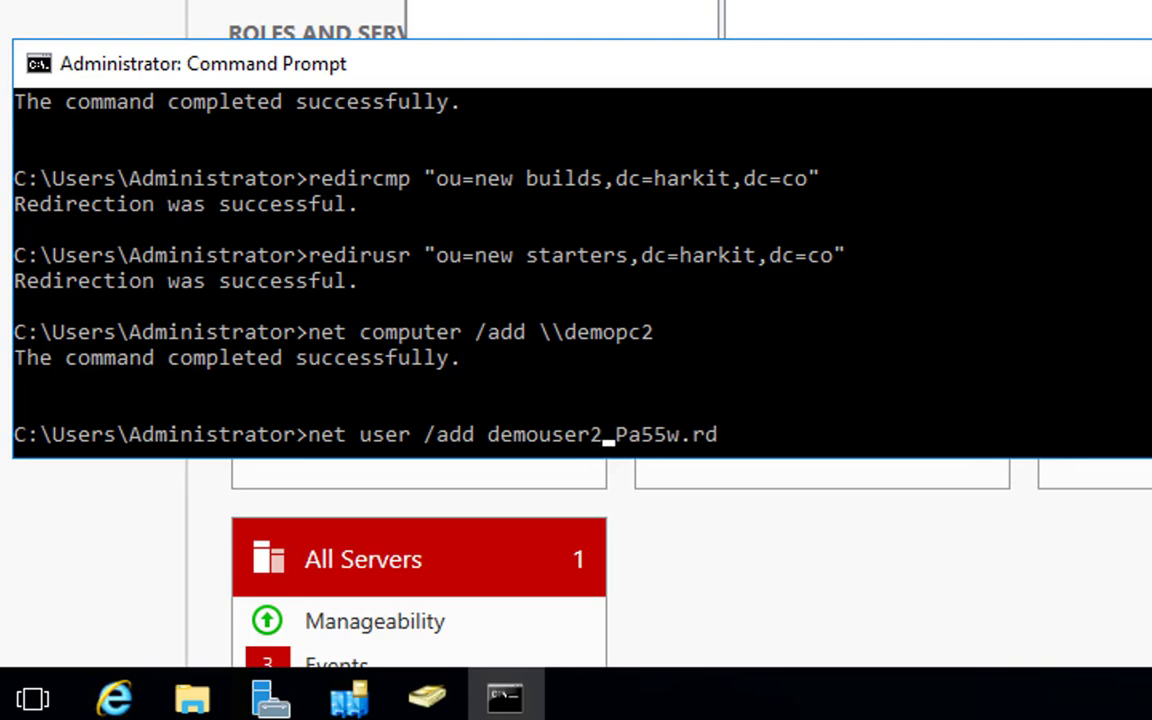
pyautogui.press('Return')
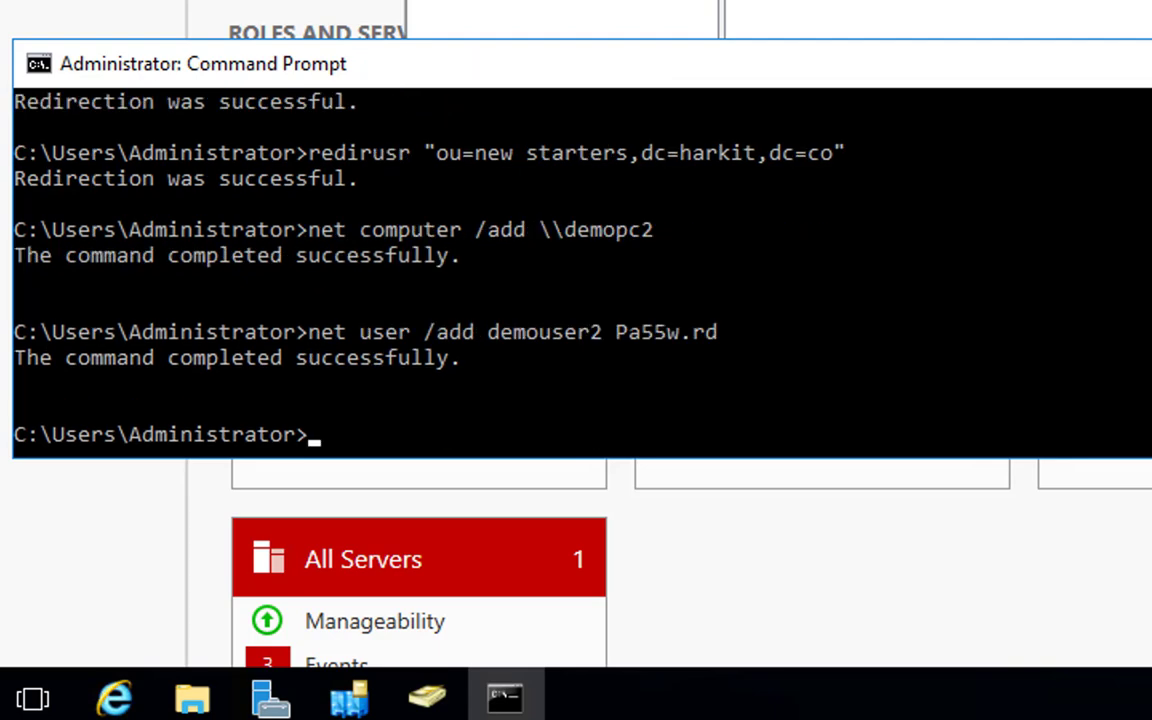
# Switch to Active Directory Users and Computers and refresh the New Builds and New Starters OUs to check for the new accounts.
pyautogui.hotkey('alt', 'Tab')
pyautogui.click(490, 117)
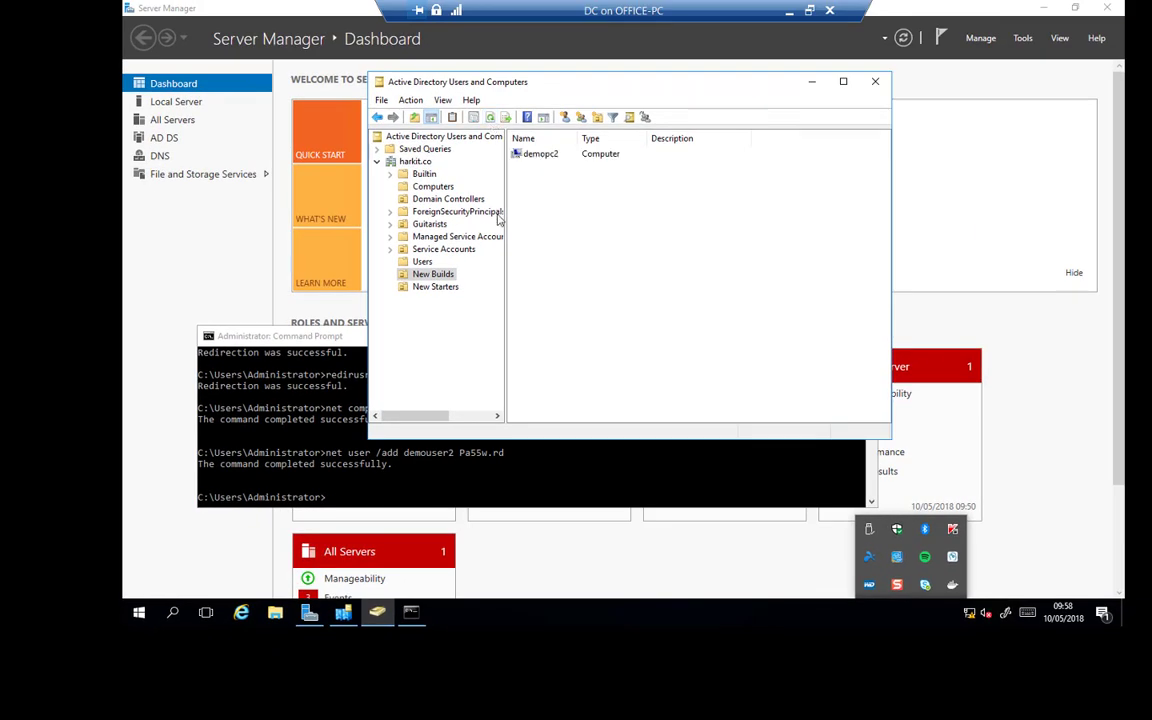
pyautogui.click(430, 287)
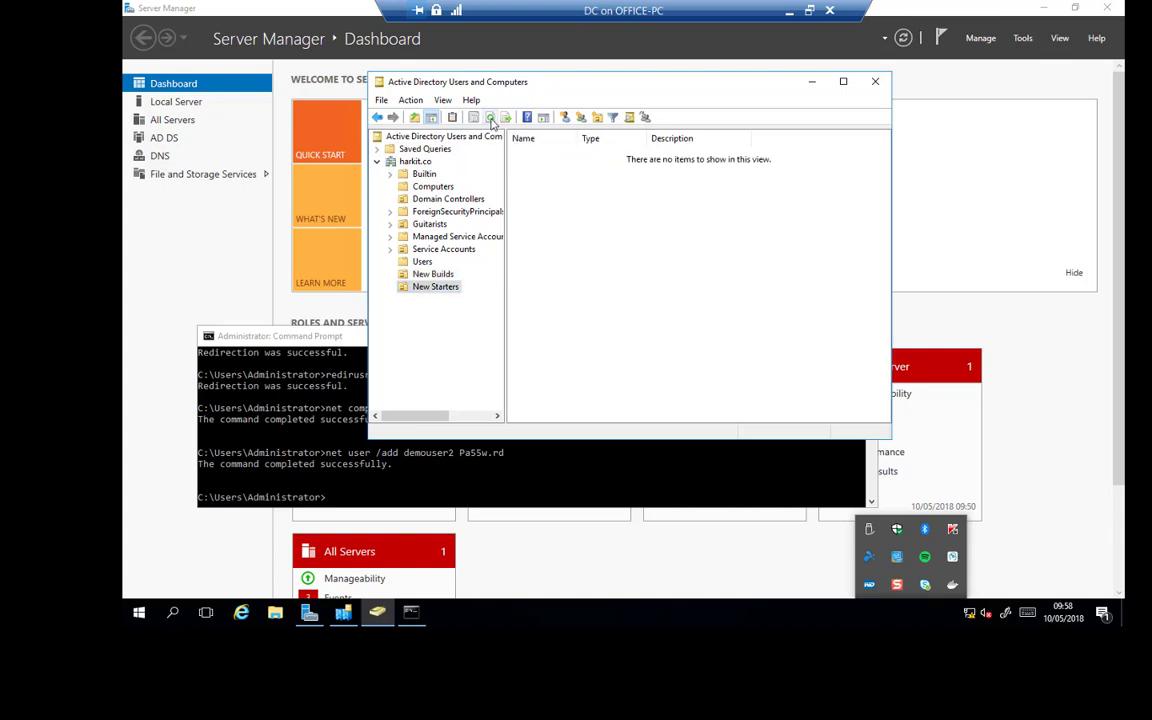
pyautogui.click(490, 117)
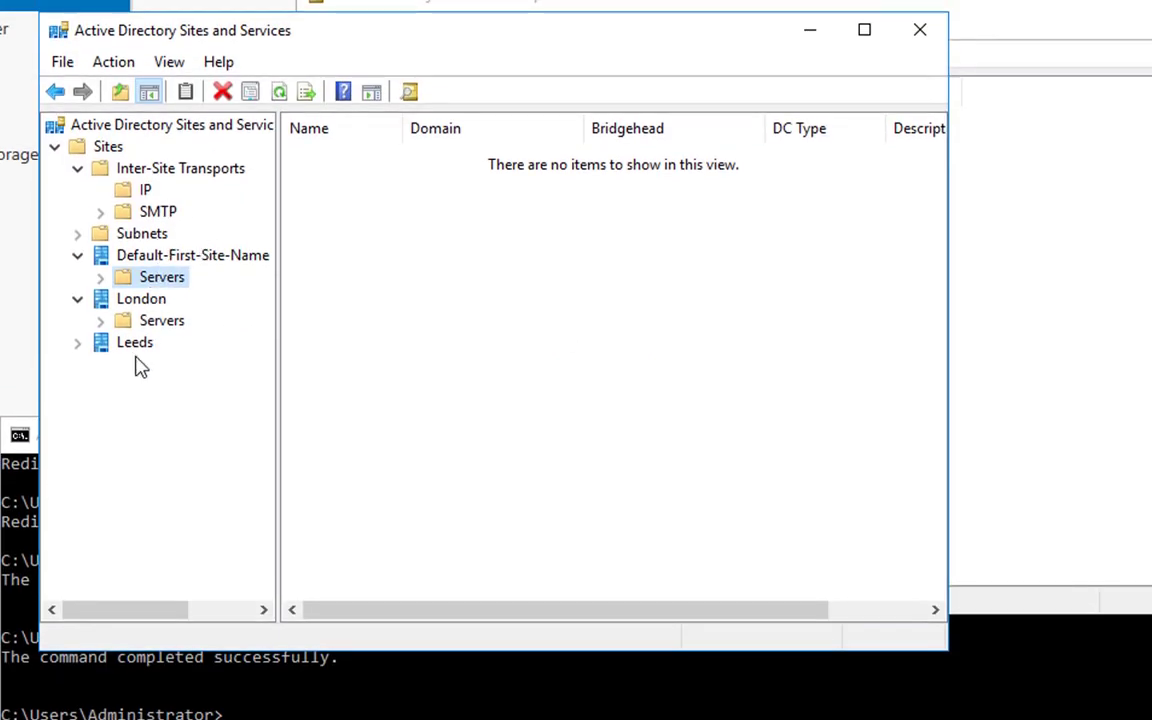
# Open the properties of the North_South_S2S IP site link and view its replication schedule without changing it.
pyautogui.click(122, 186)
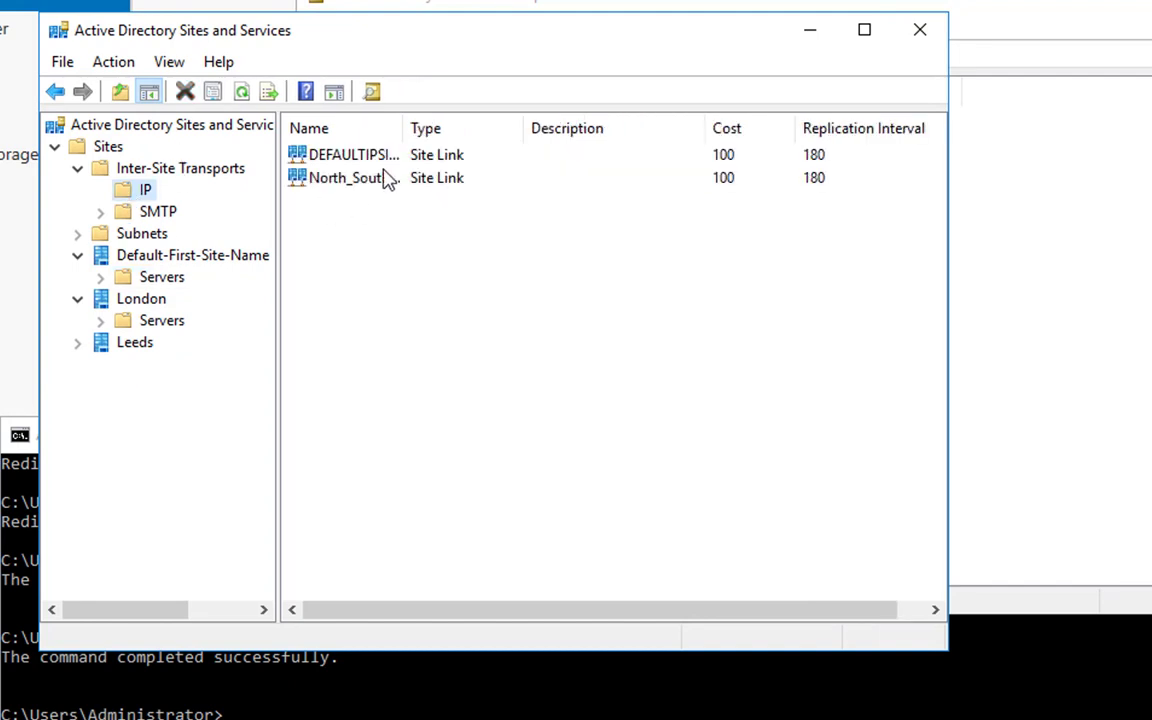
pyautogui.click(334, 178)
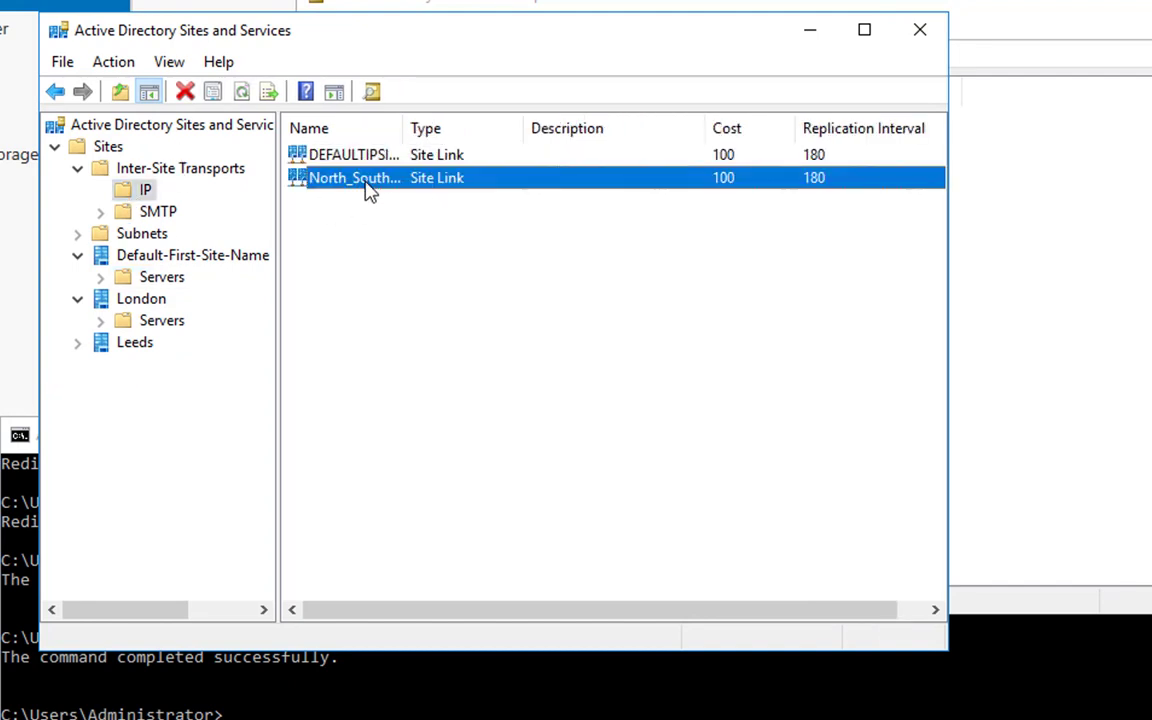
pyautogui.doubleClick(405, 131)
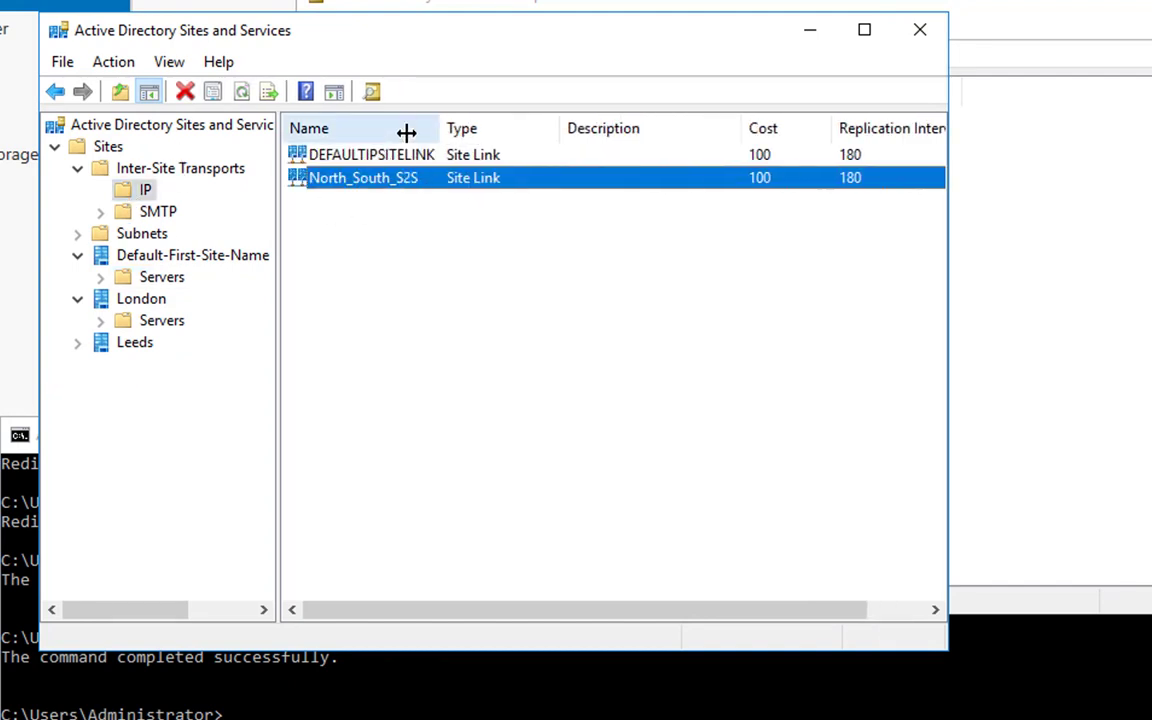
pyautogui.rightClick(400, 187)
pyautogui.click(445, 252)
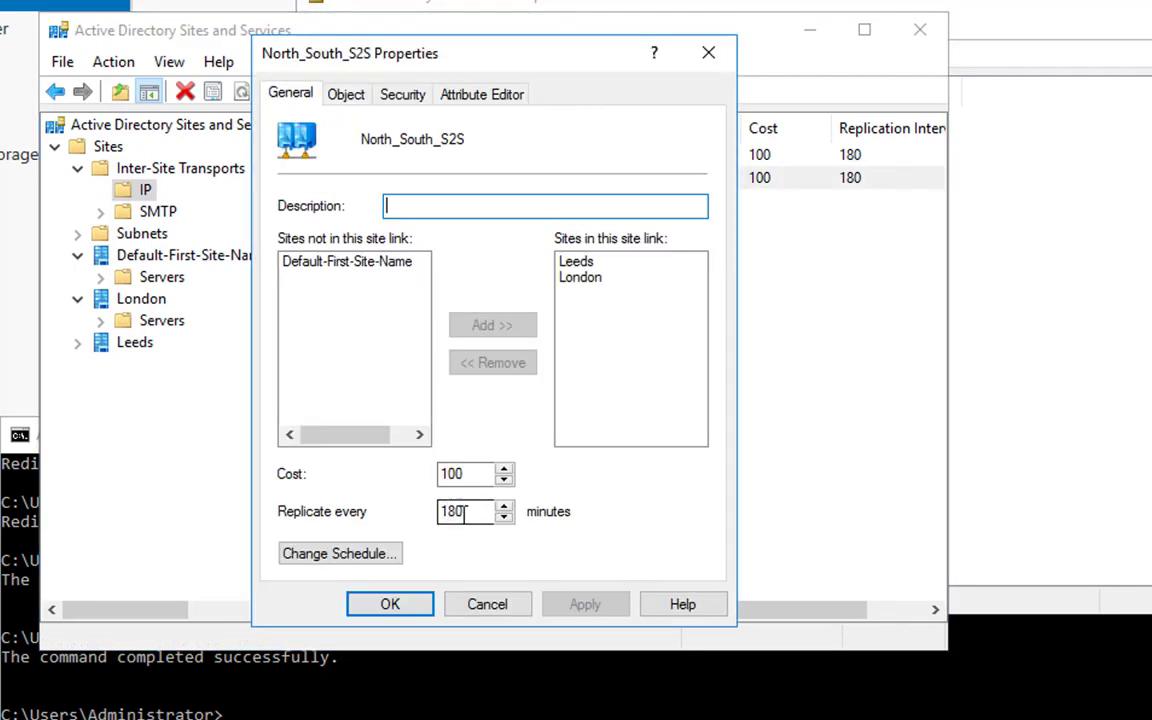
pyautogui.click(384, 557)
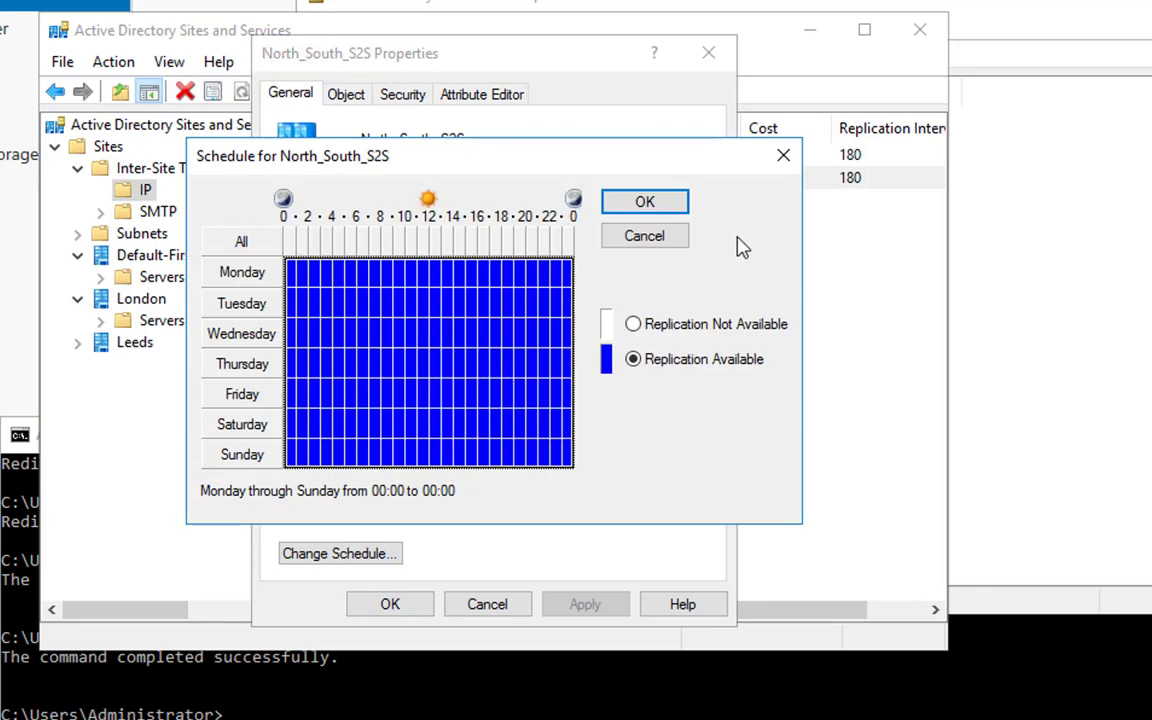
pyautogui.click(628, 241)
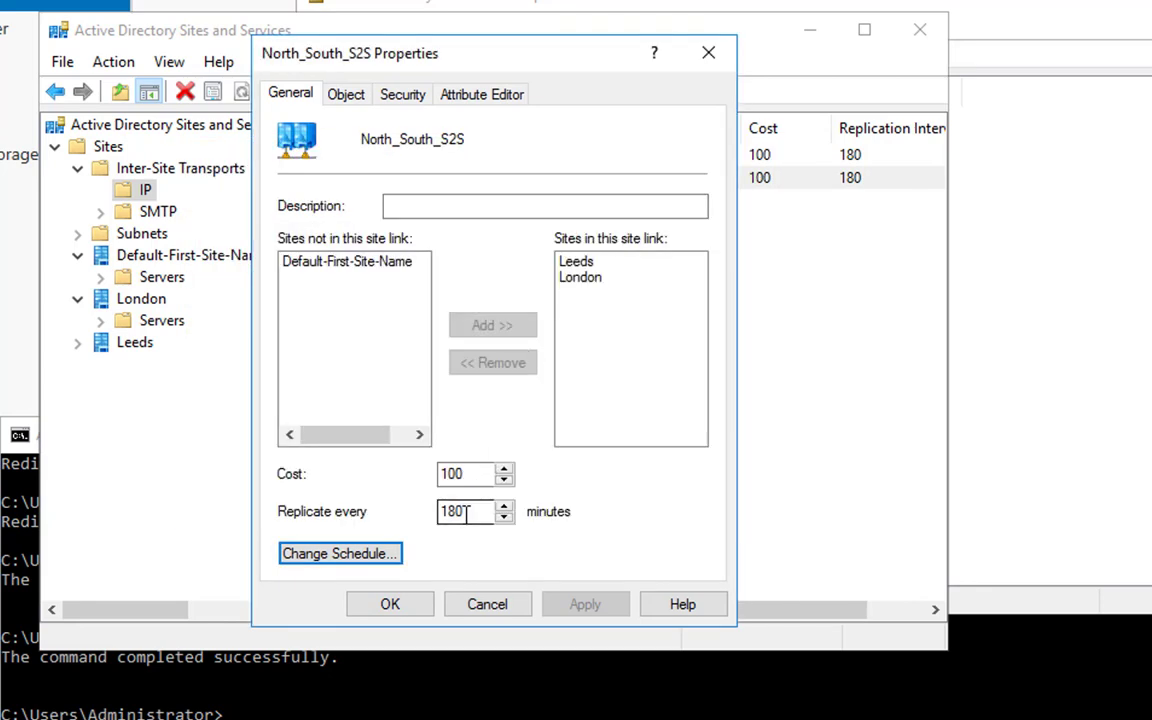
# Set the options attribute of the North_South_S2S site link to 1 in the attribute list.
pyautogui.click(502, 100)
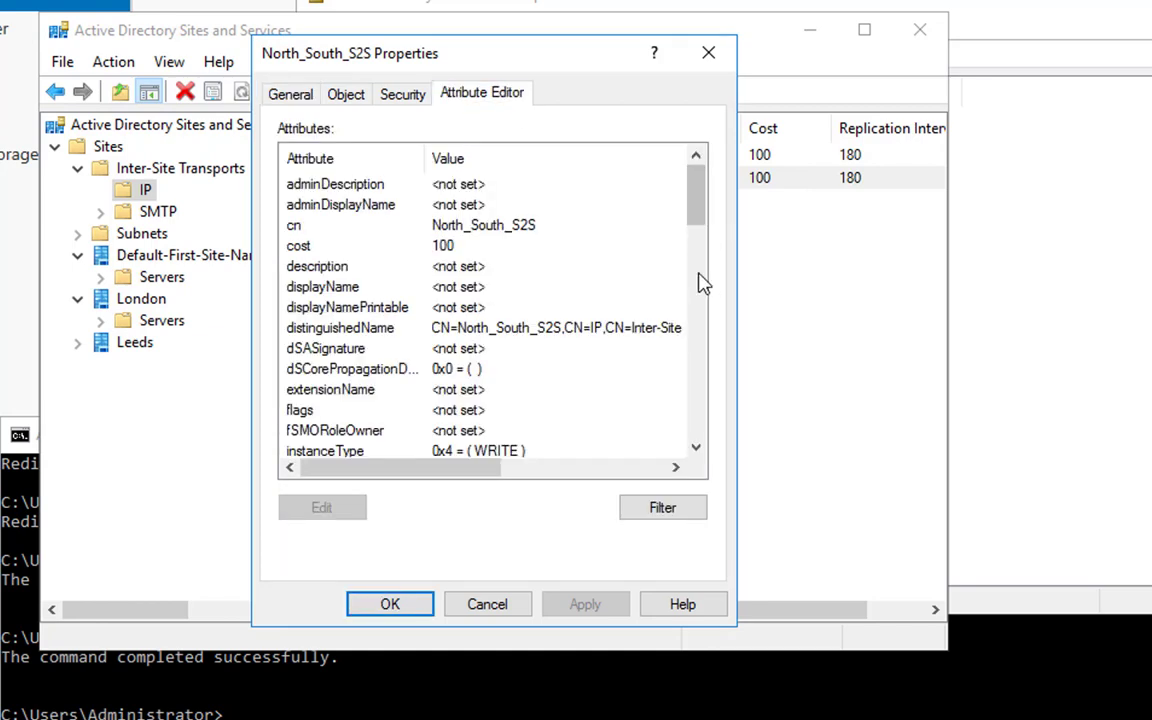
pyautogui.click(699, 303)
pyautogui.click(701, 342)
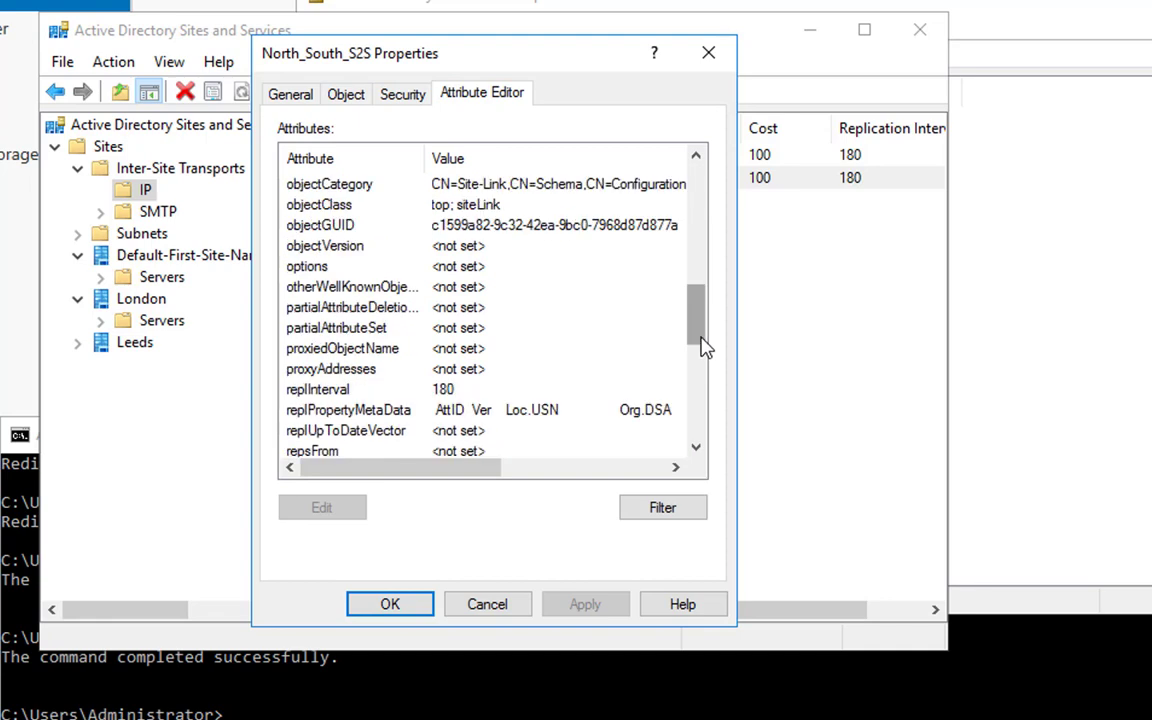
pyautogui.doubleClick(396, 266)
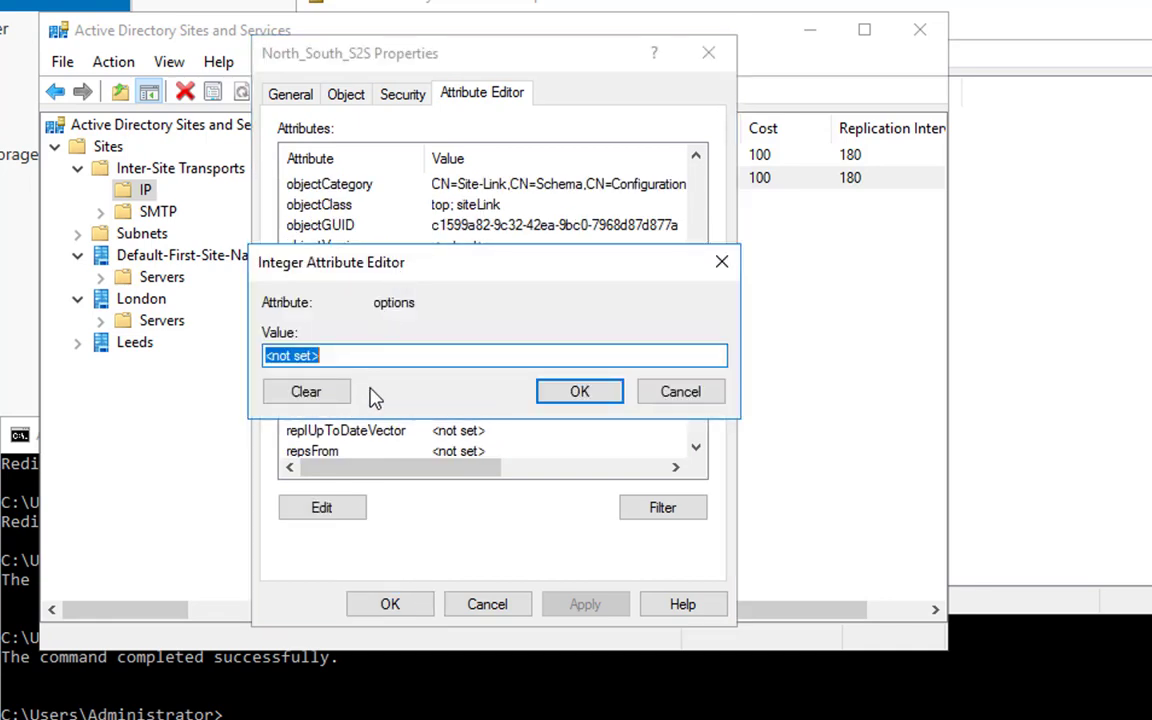
pyautogui.write('1')
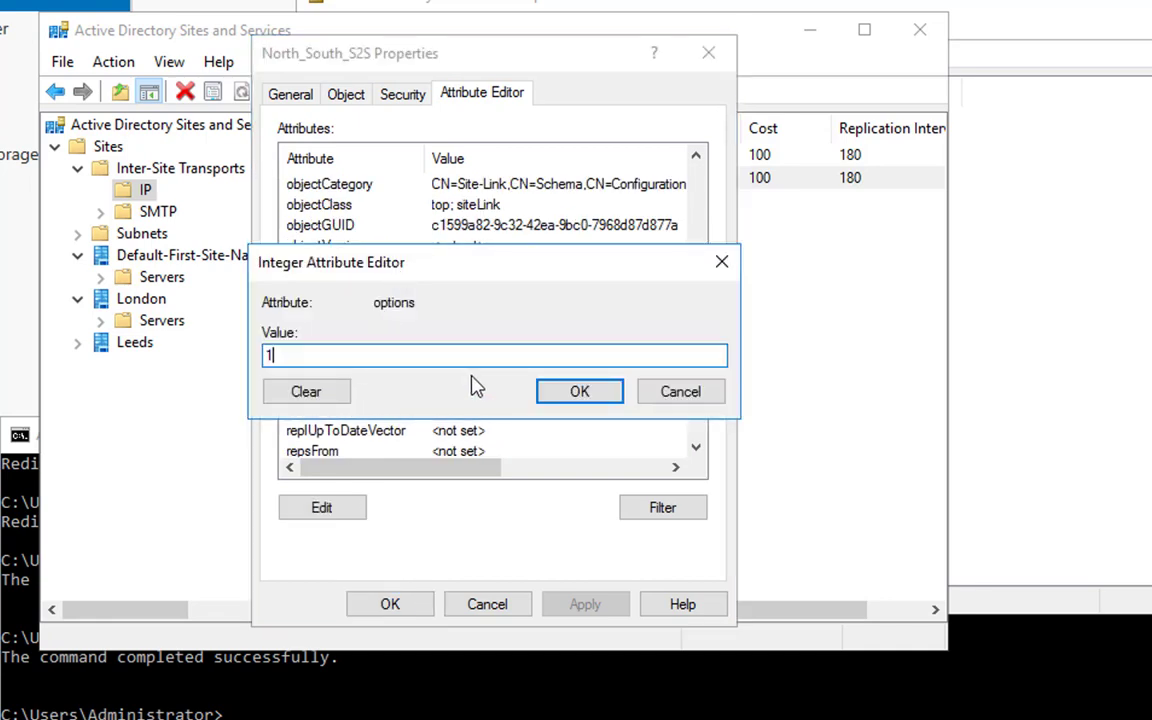
pyautogui.click(571, 400)
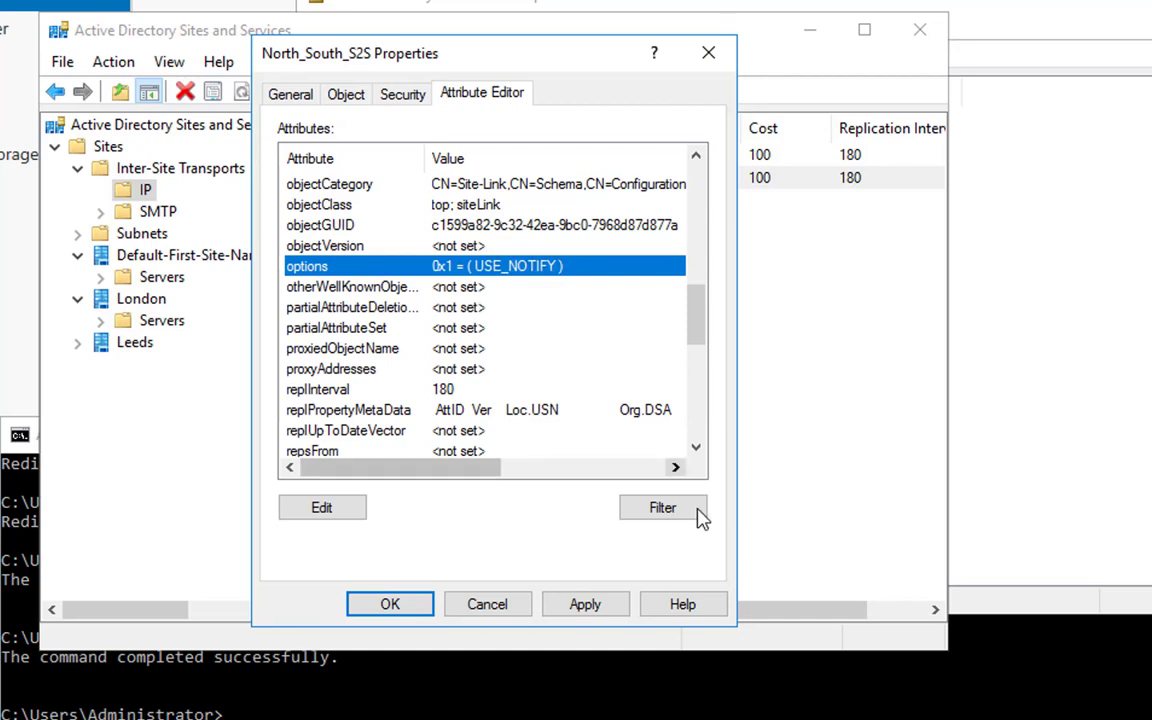
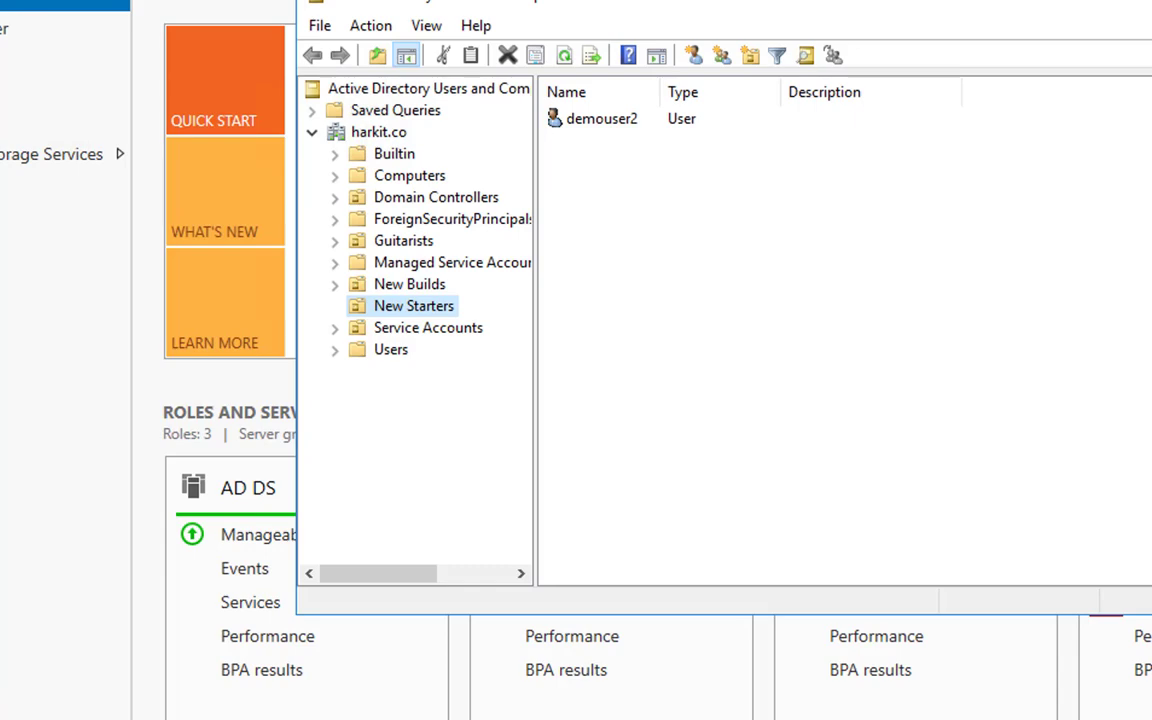
# Change the domain controller for harkit.co to the directory instance dc01.harkit.co:22222.
pyautogui.click(393, 137)
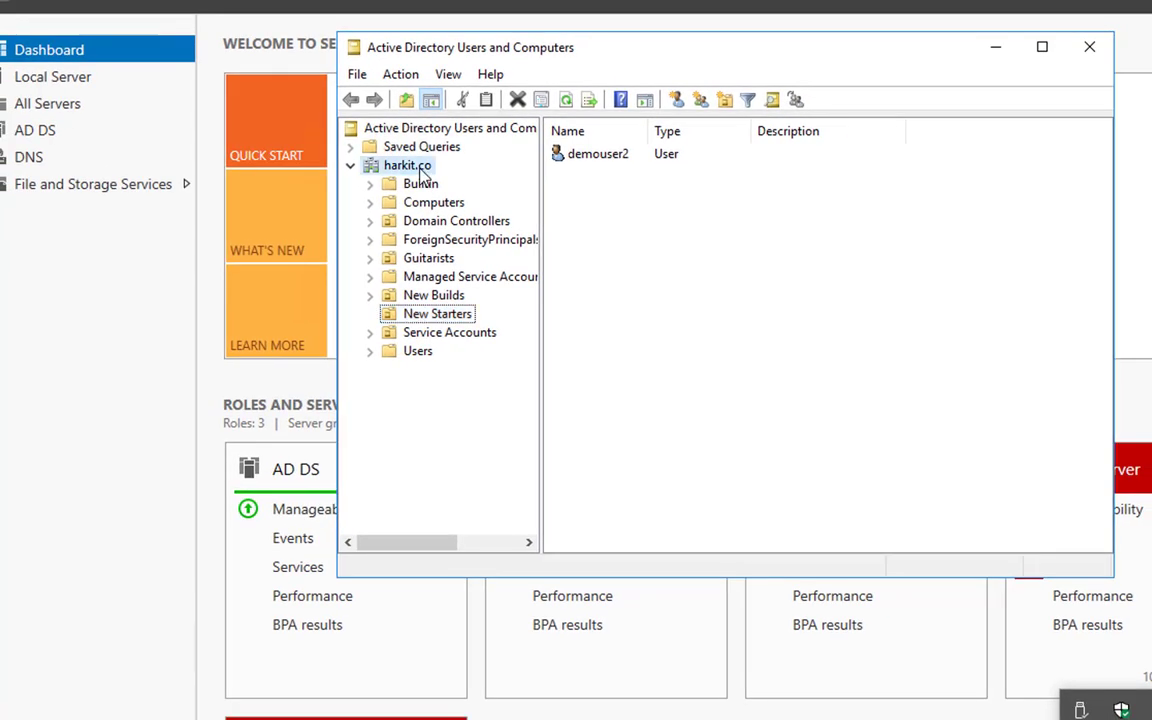
pyautogui.rightClick(421, 168)
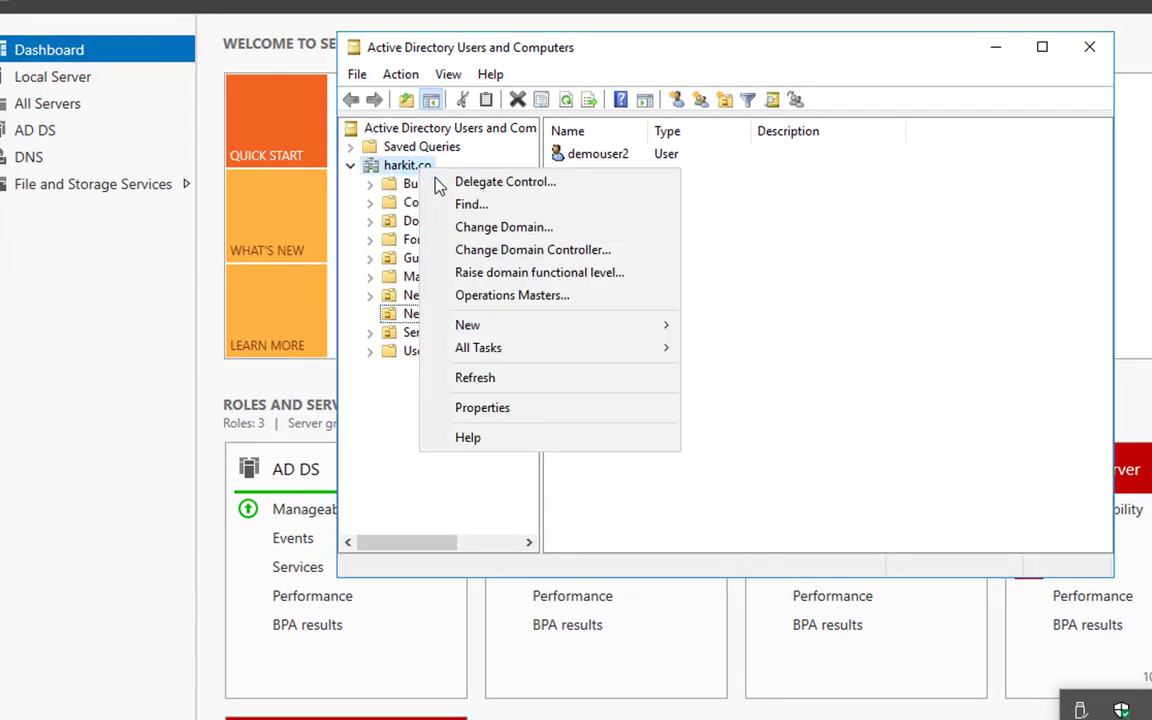
pyautogui.click(494, 249)
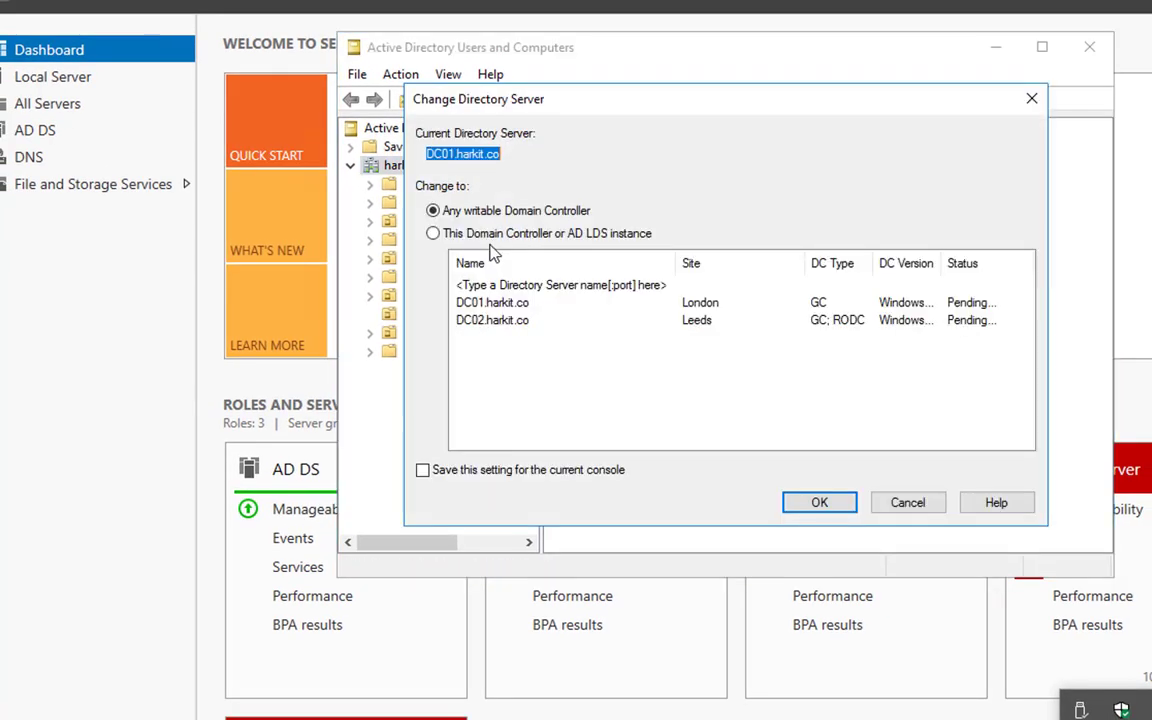
pyautogui.click(490, 236)
pyautogui.click(494, 286)
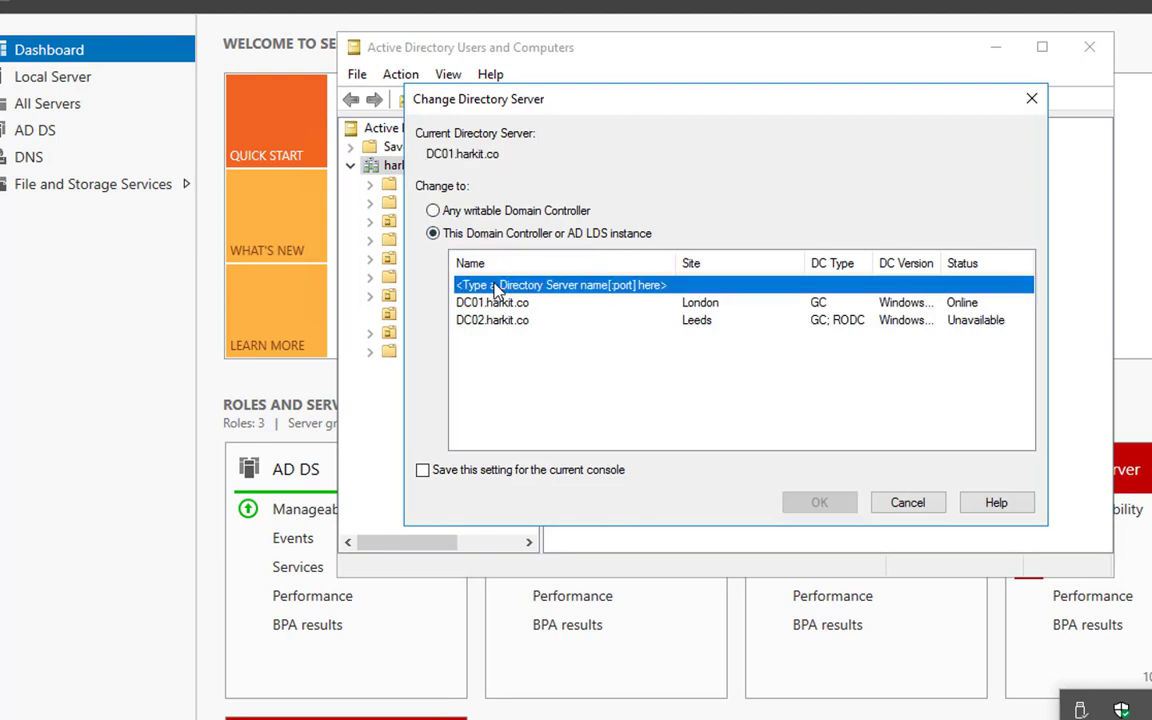
pyautogui.click(494, 286)
pyautogui.write('dc01.ha')
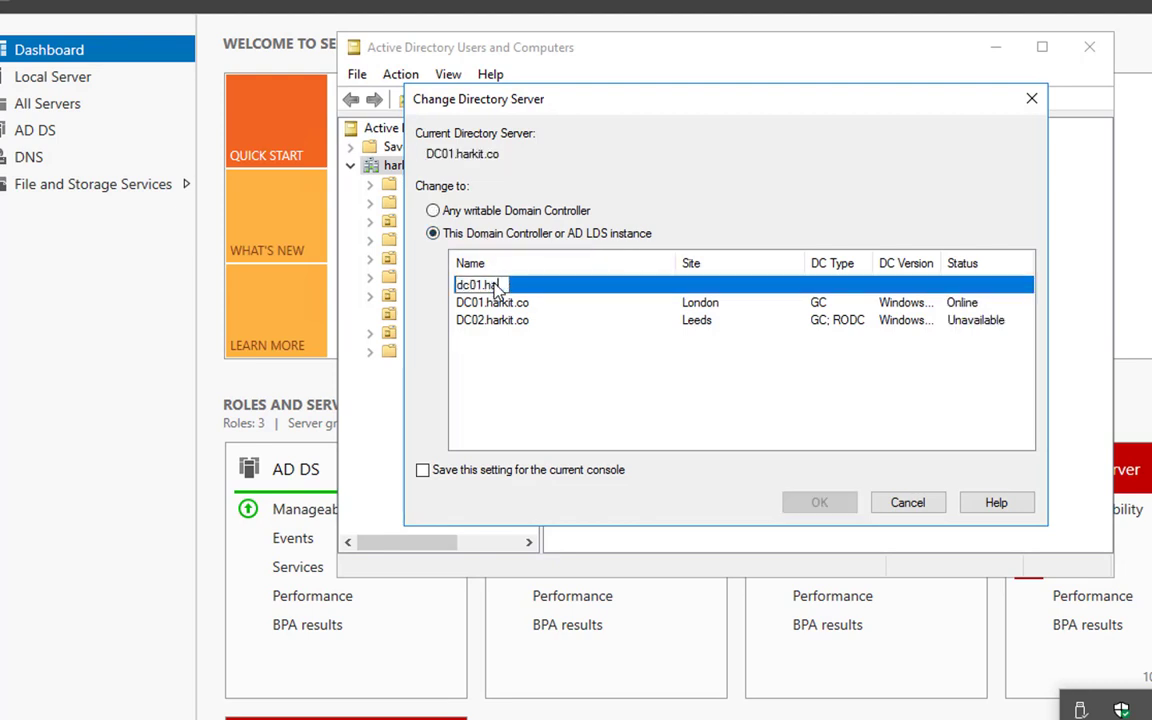
pyautogui.write('rkit.co:22222')
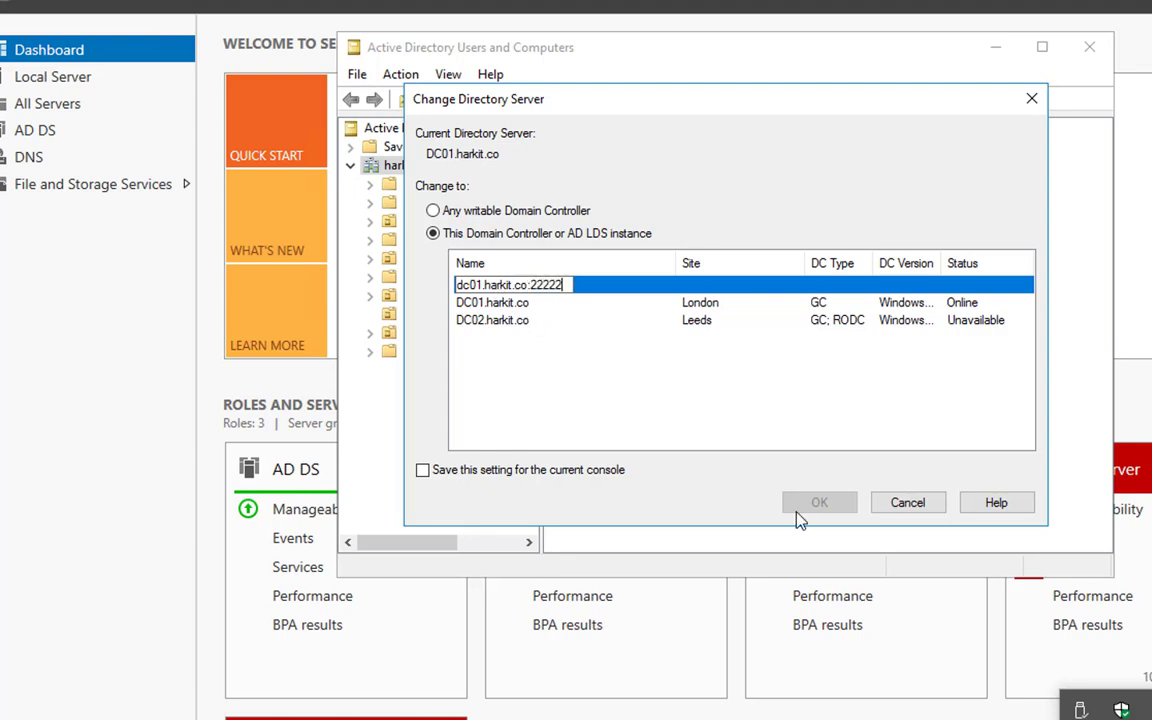
pyautogui.press('Return')
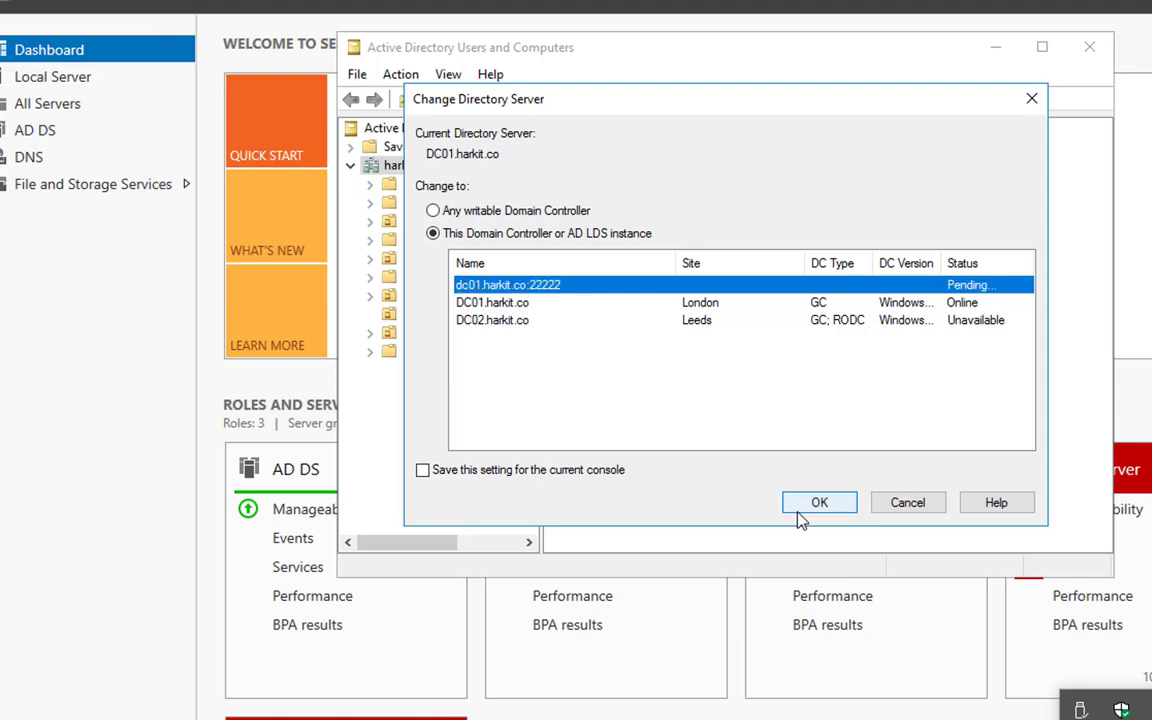
pyautogui.click(800, 508)
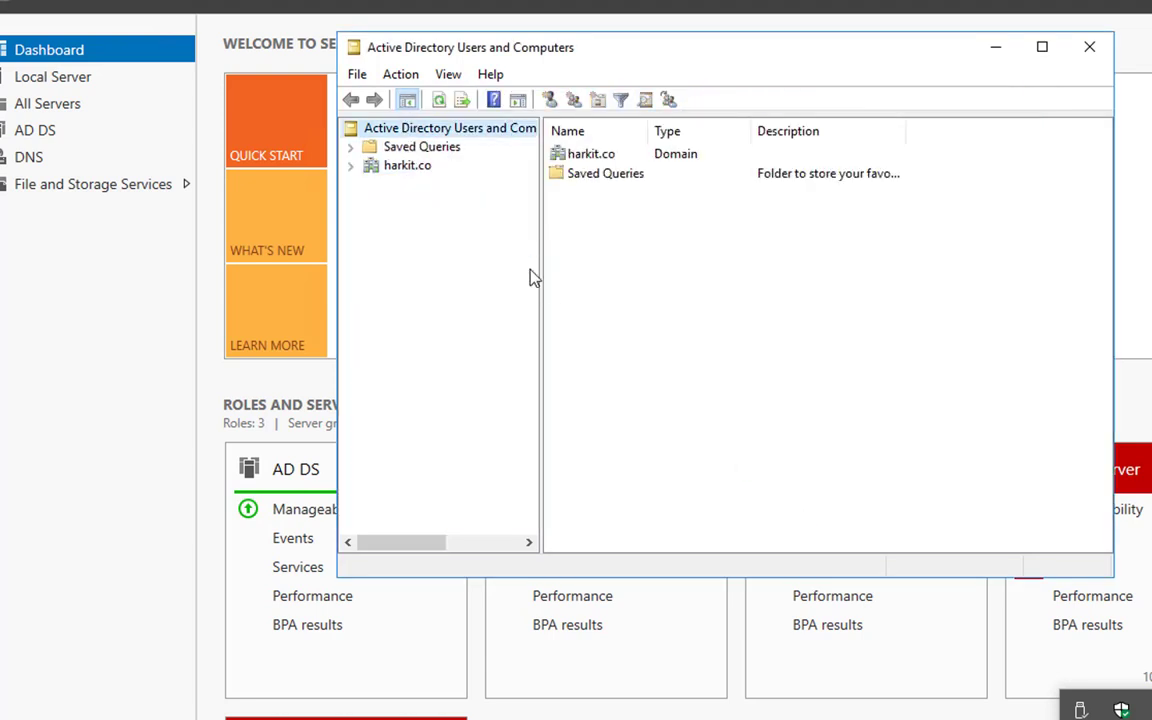
# Open the New Builds OU under harkit.co in the mounted database copy to check its contents.
pyautogui.click(420, 170)
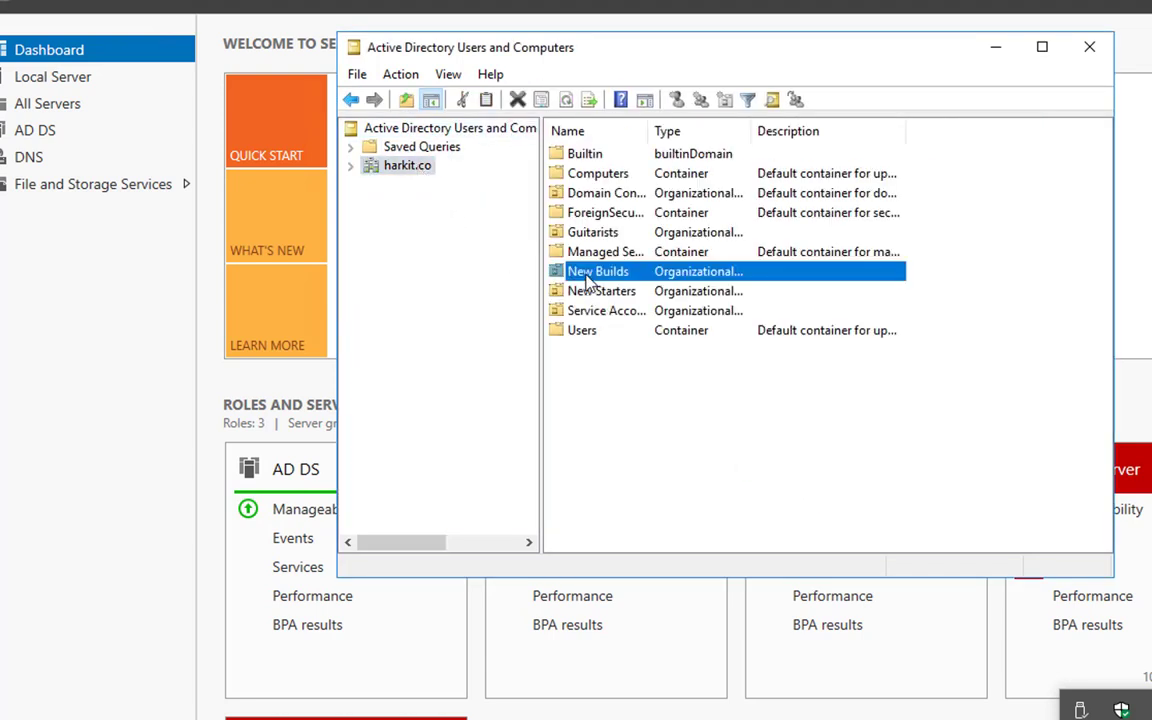
pyautogui.doubleClick(592, 270)
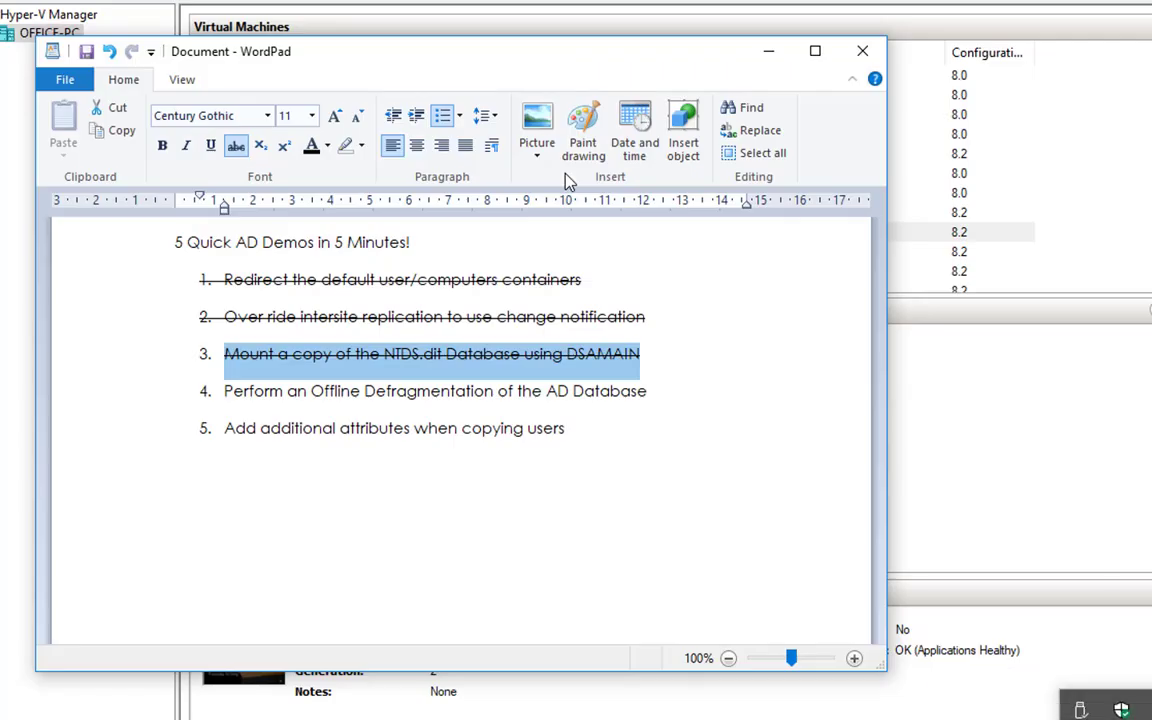
pyautogui.click(368, 427)
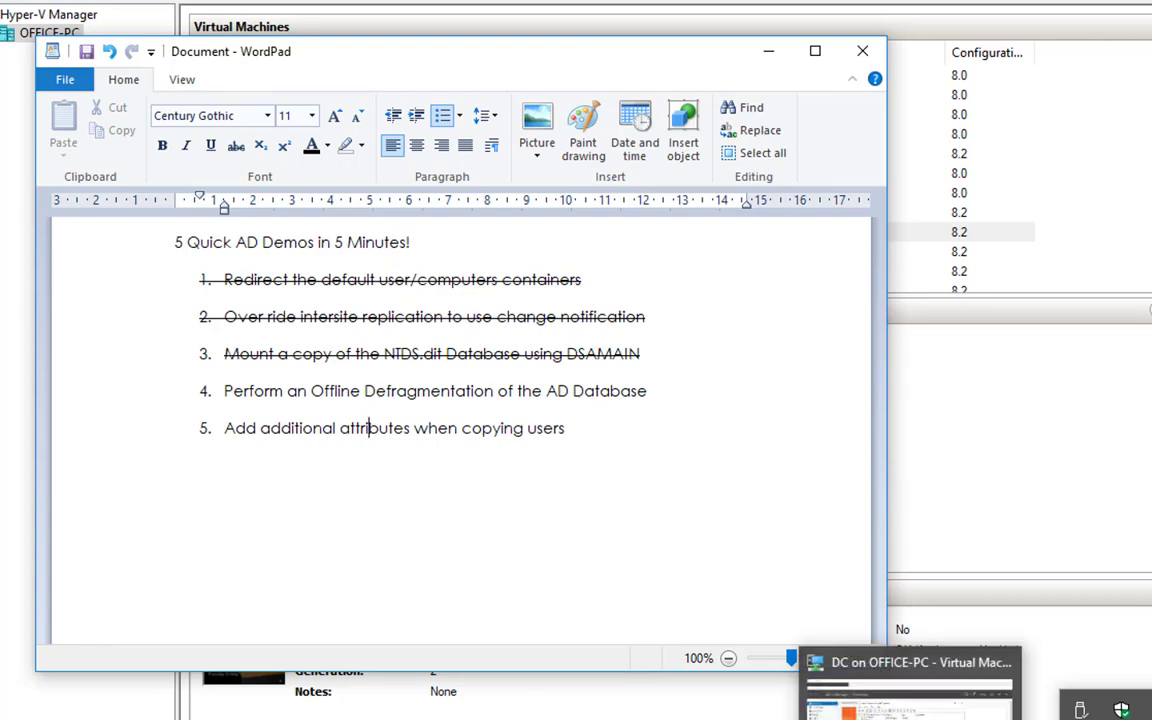
# Switch to the DC virtual machine's Command Prompt and stop the running dsamain instance.
pyautogui.click(916, 716)
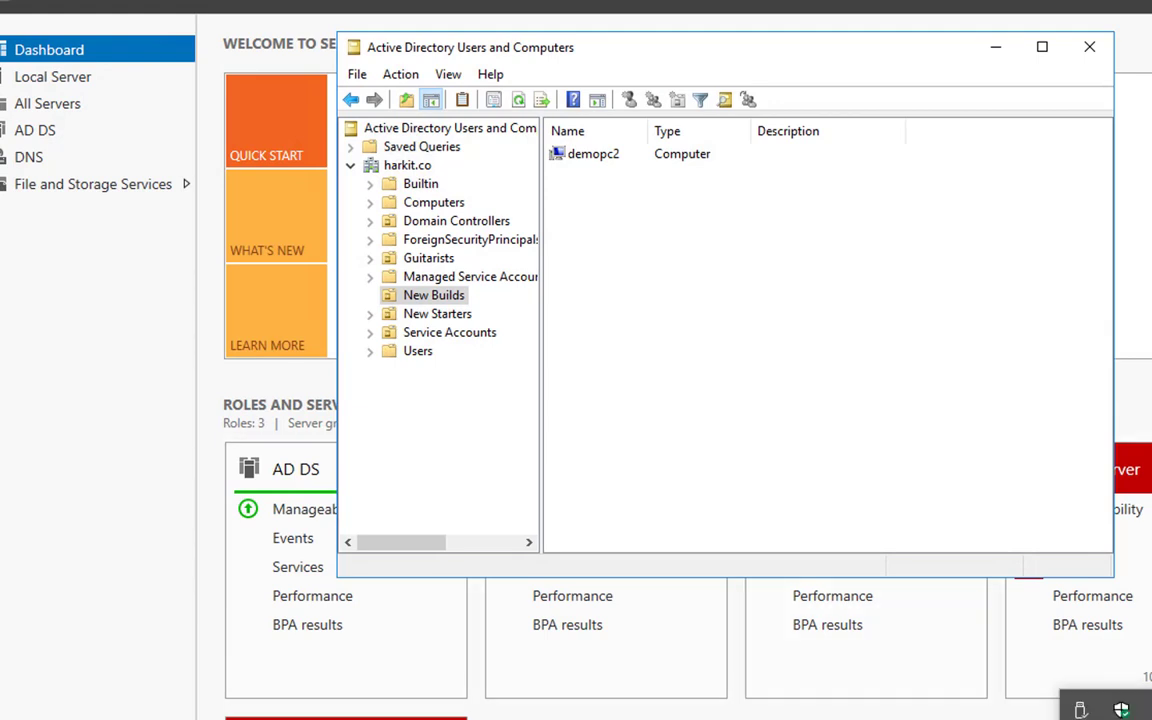
pyautogui.click(314, 717)
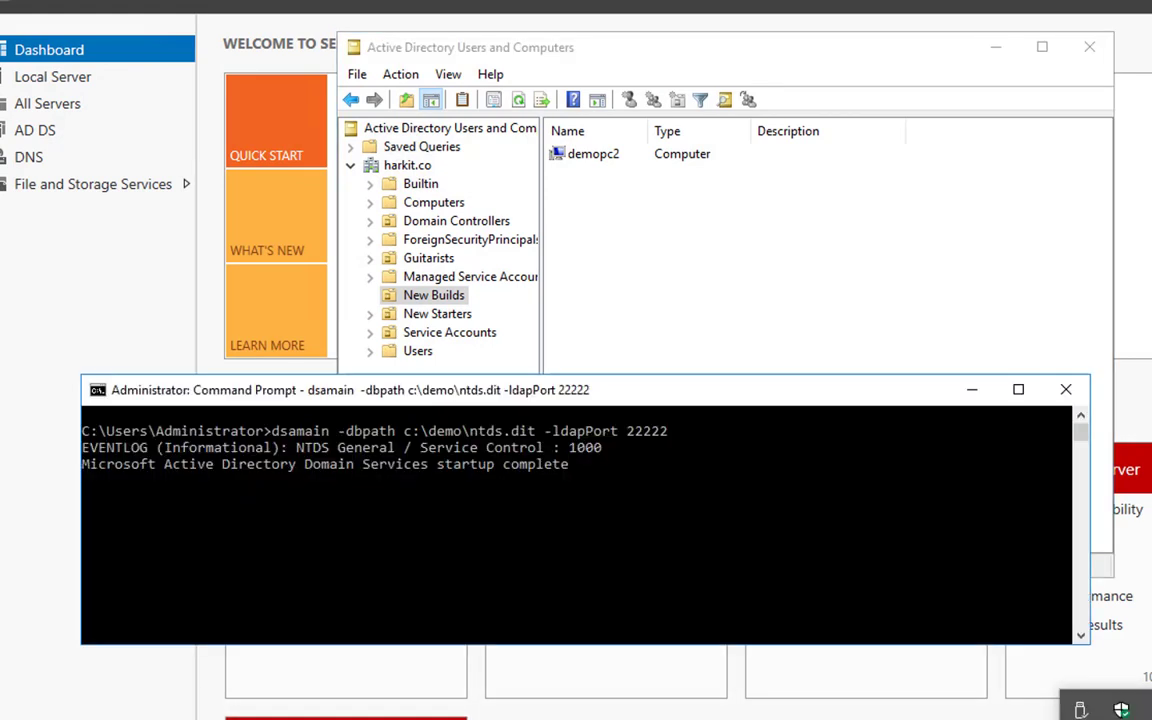
pyautogui.hotkey('ctrl', 'c')
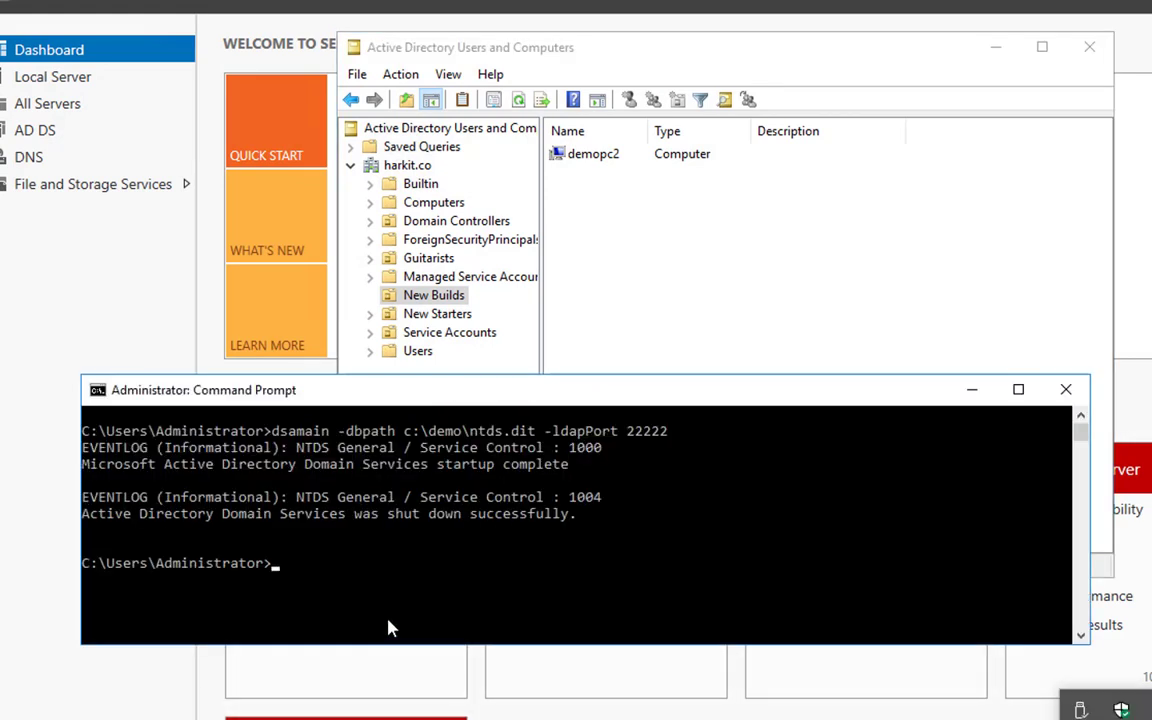
# Clear the console and stop the NTDS service with net stop NTDS, agreeing to stop its dependent services.
pyautogui.write('cls')
pyautogui.press('Return')
pyautogui.write('net st')
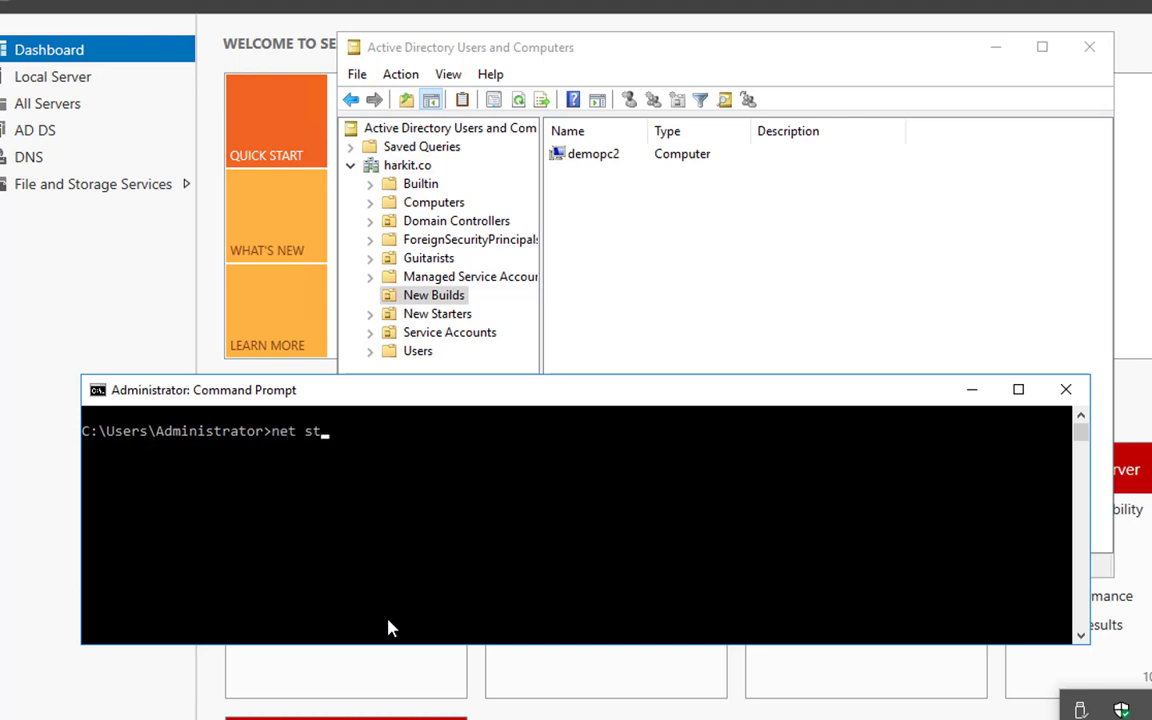
pyautogui.write('op NTDS')
pyautogui.press('Return')
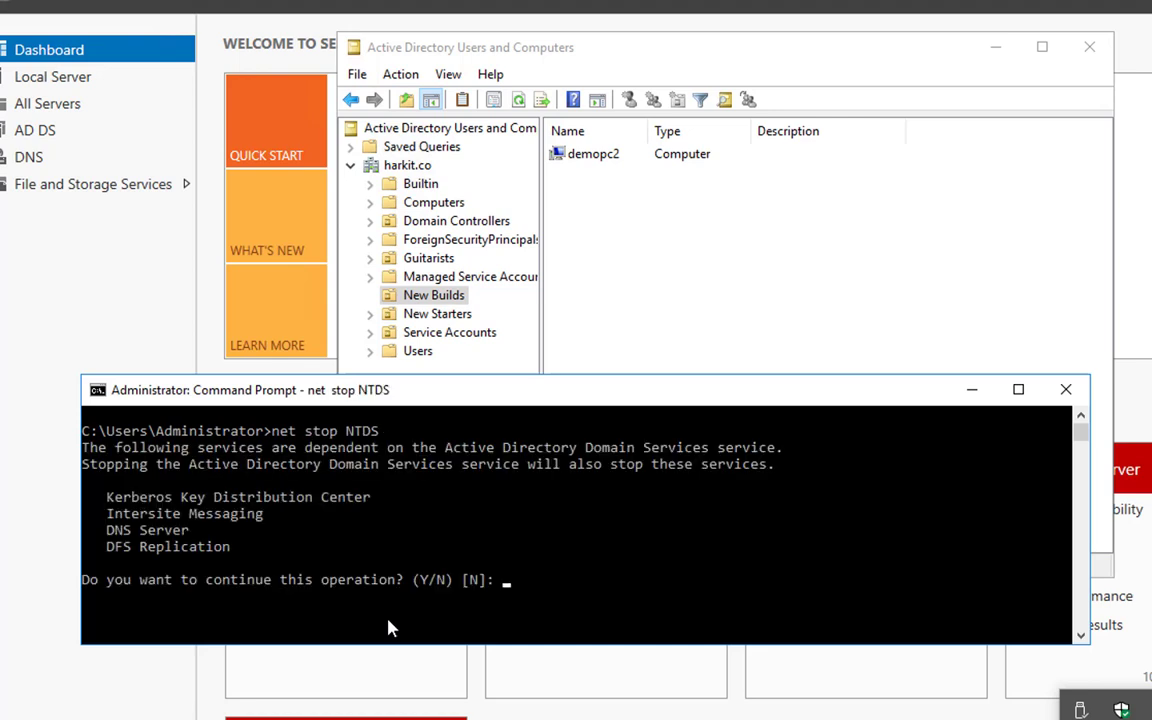
pyautogui.write('y')
pyautogui.press('Return')
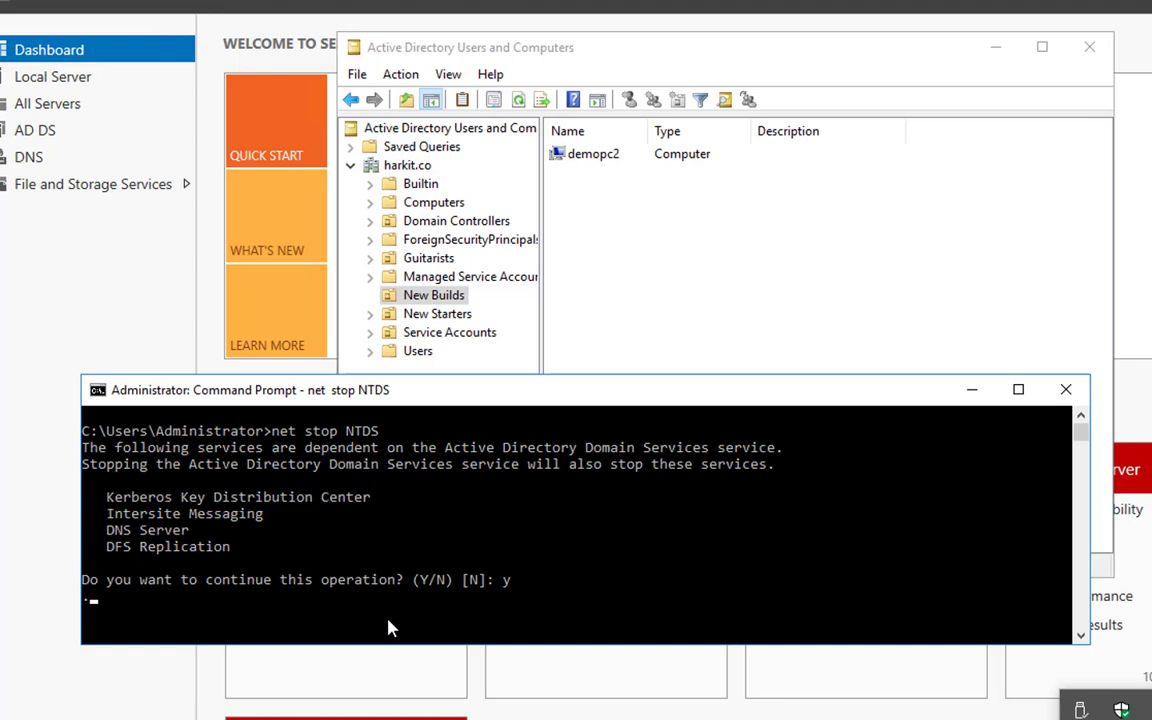
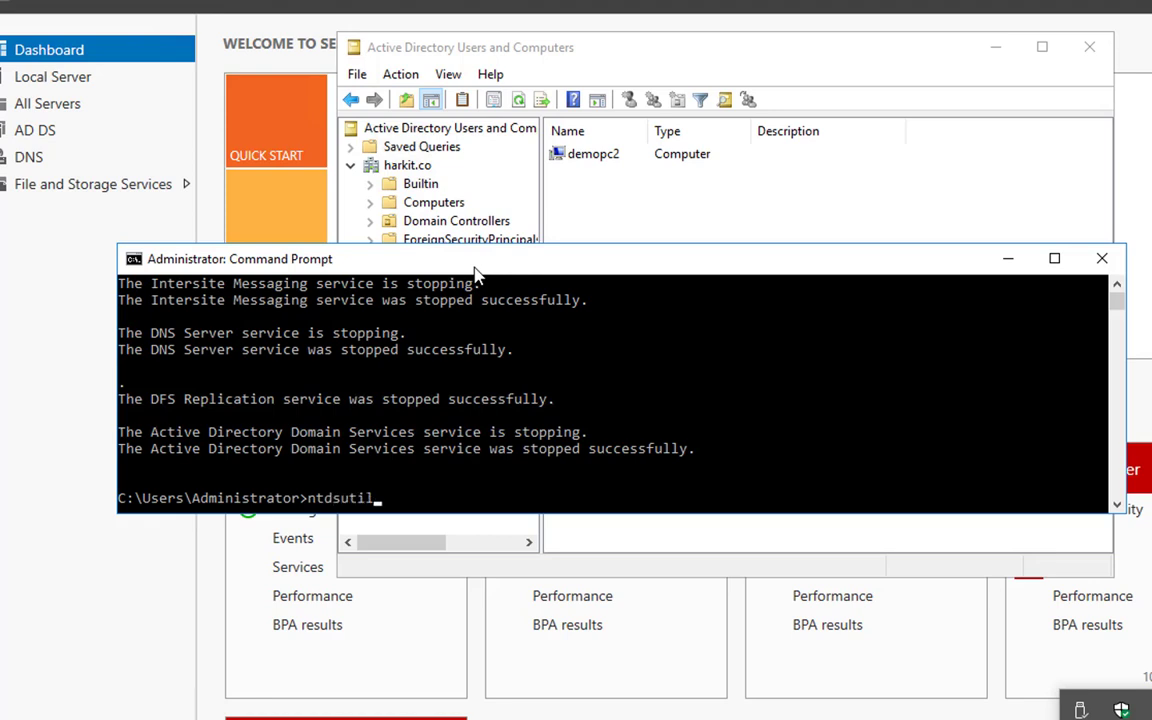
# Start ntdsutil and set the active instance to NTDS with ac in NTDS.
pyautogui.press('Return')
pyautogui.write('ac ')
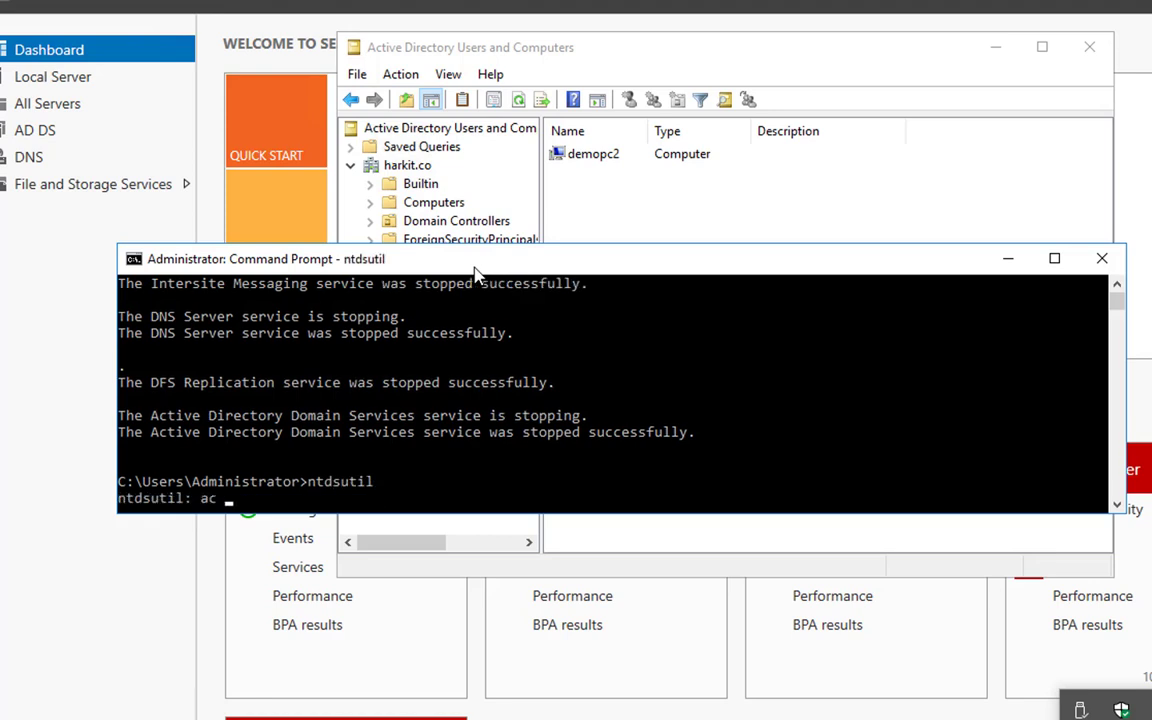
pyautogui.write('in NTDS')
pyautogui.press('Return')
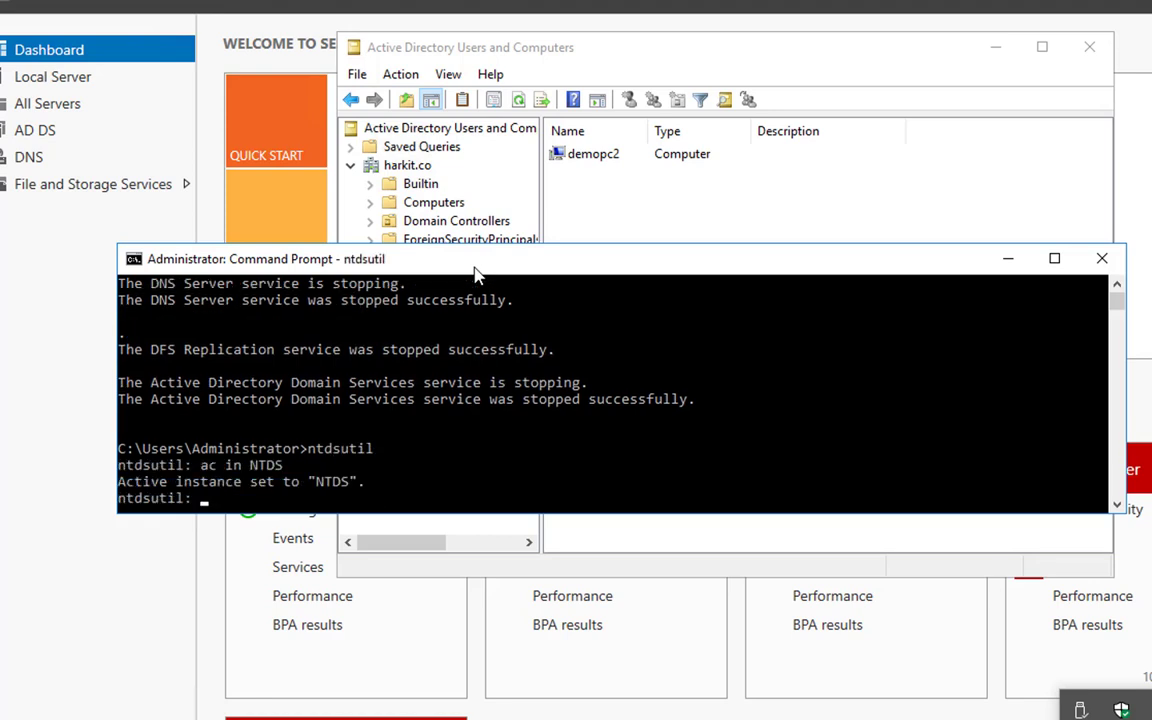
# Enter ntdsutil's file maintenance with files and compact the AD database with compact to c:\temp.
pyautogui.scroll(2, 449, 408)
pyautogui.scroll(-2, 449, 408)
pyautogui.scroll(-1, 449, 410)
pyautogui.write('files')
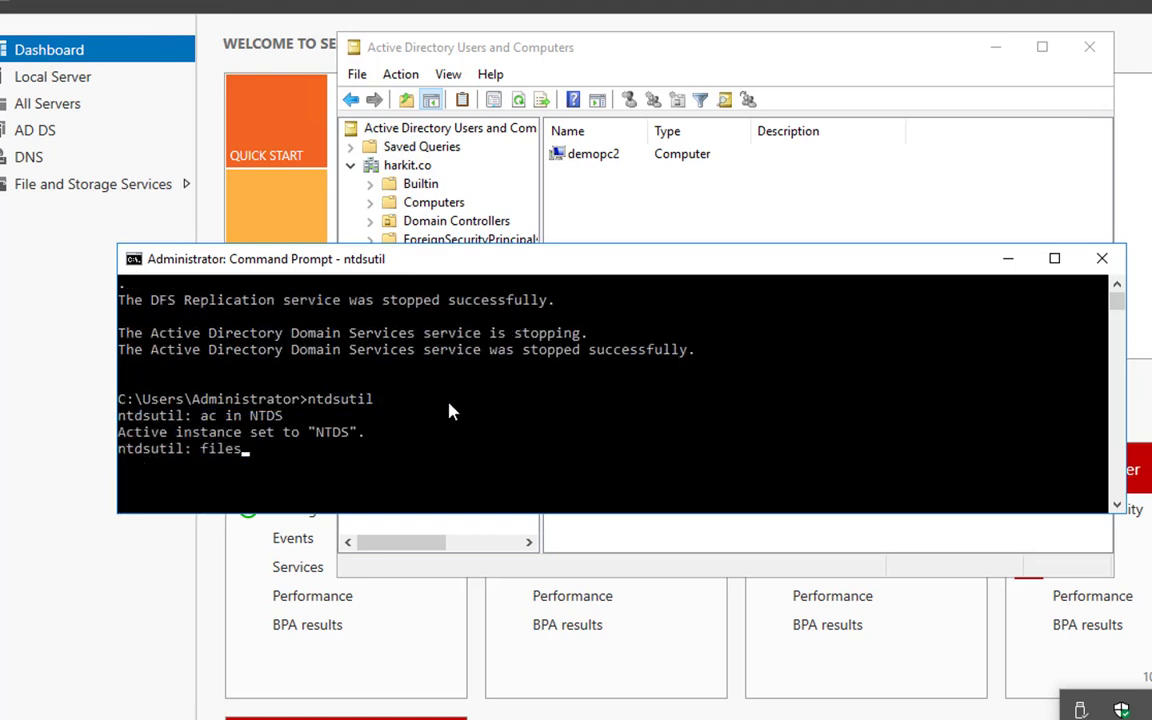
pyautogui.press('Return')
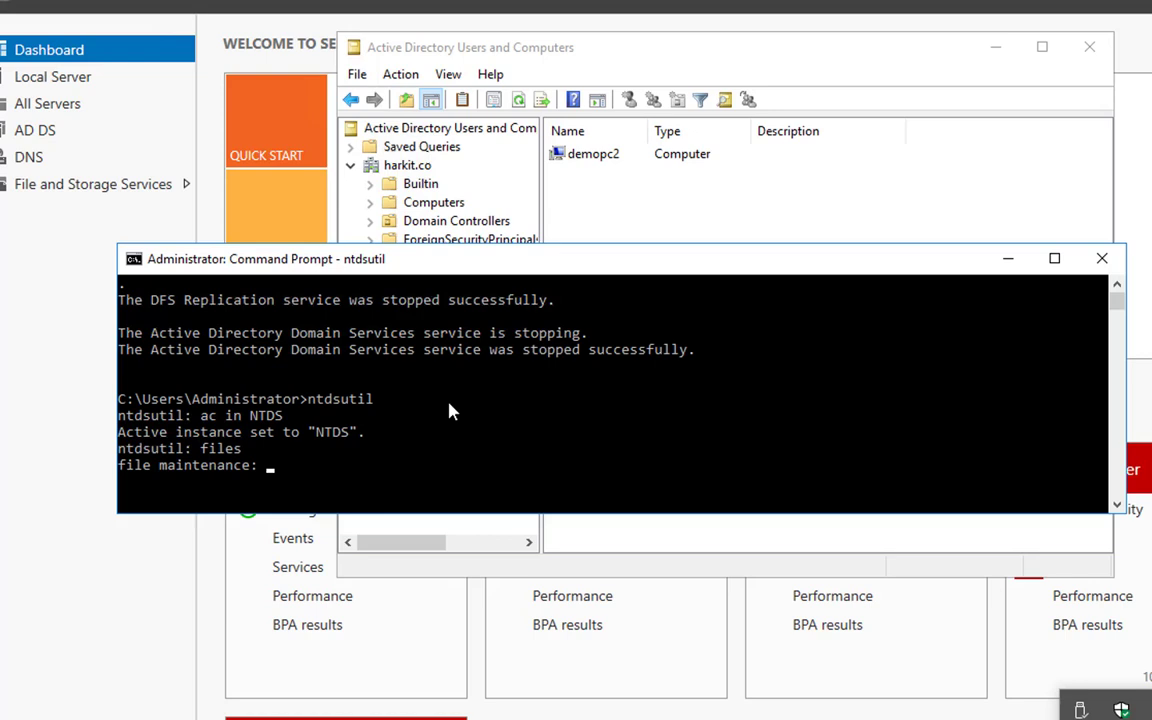
pyautogui.write('compact to c:\temp')
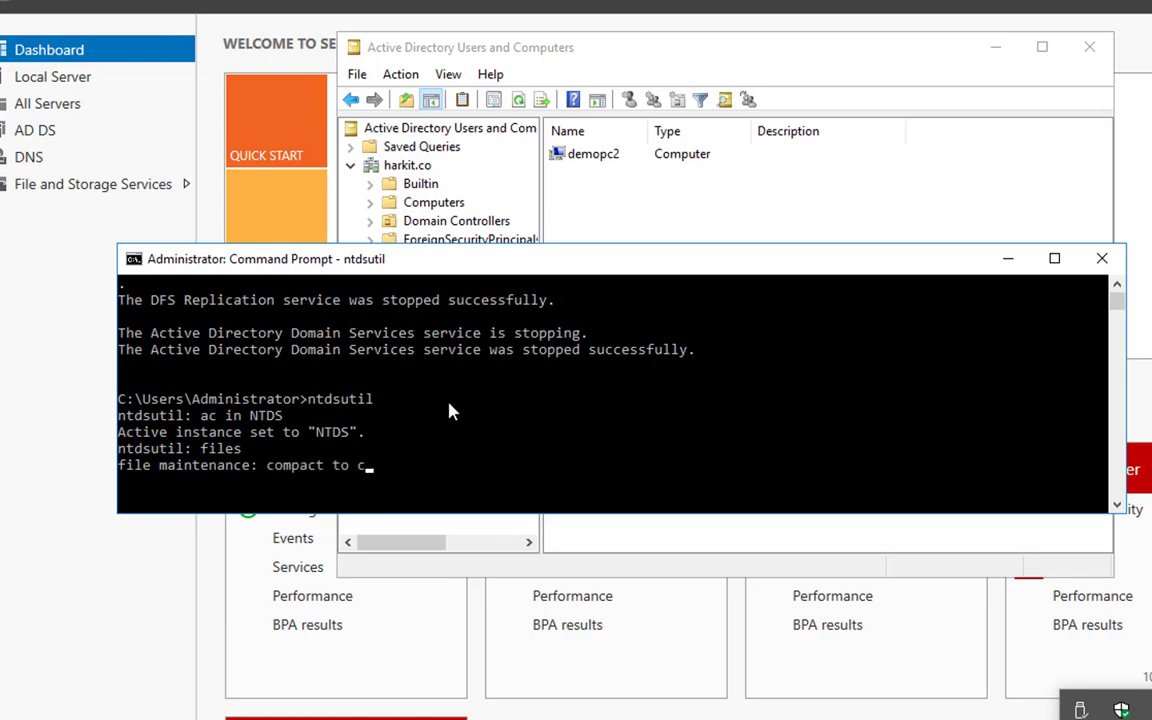
pyautogui.press('Return')
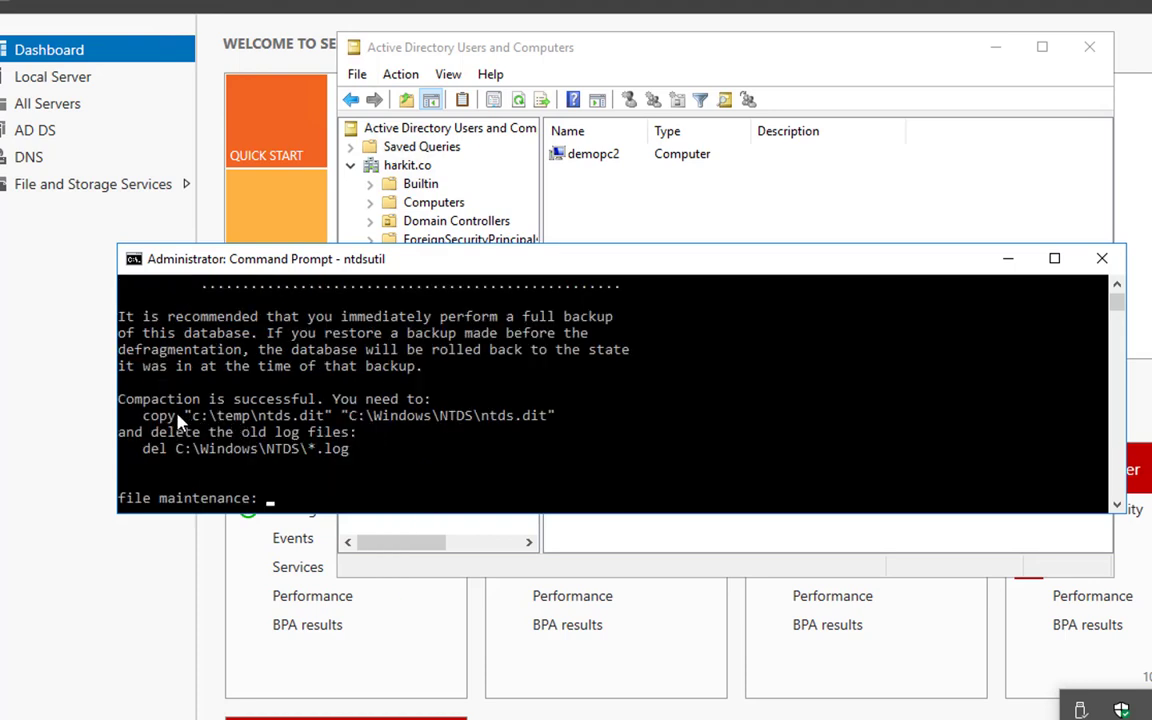
# Quit file maintenance and ntdsutil to return to the regular command prompt.
pyautogui.write('quit')
pyautogui.press('Return')
pyautogui.write('quit')
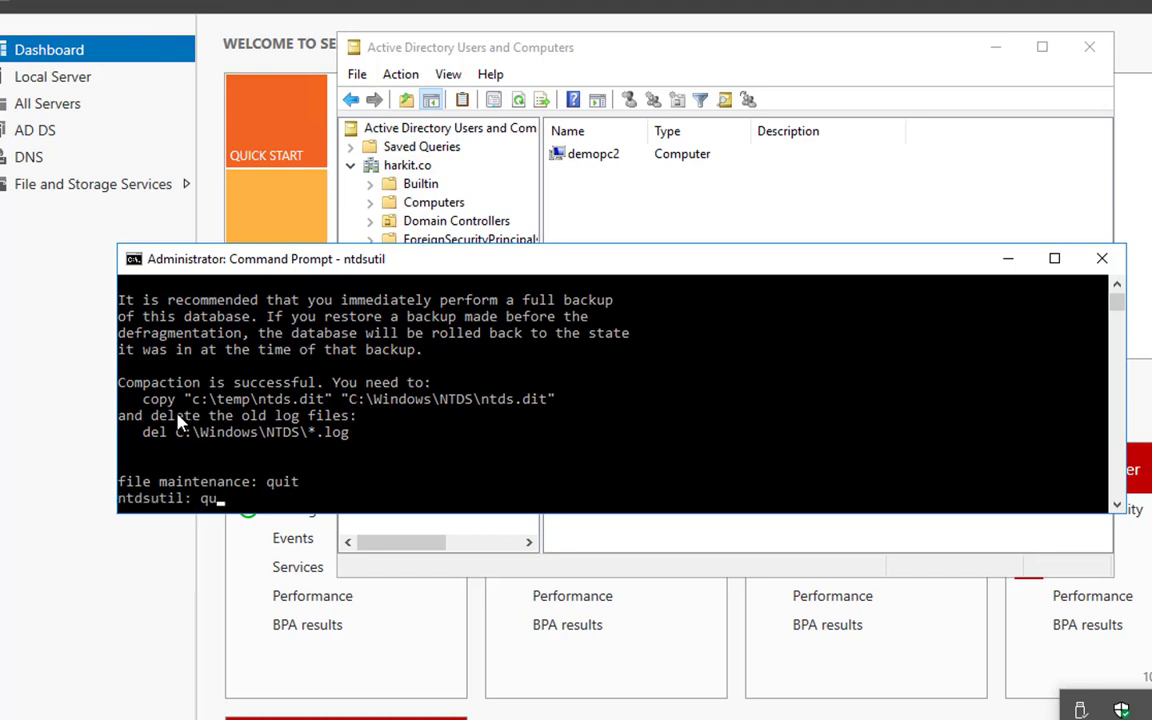
pyautogui.press('Return')
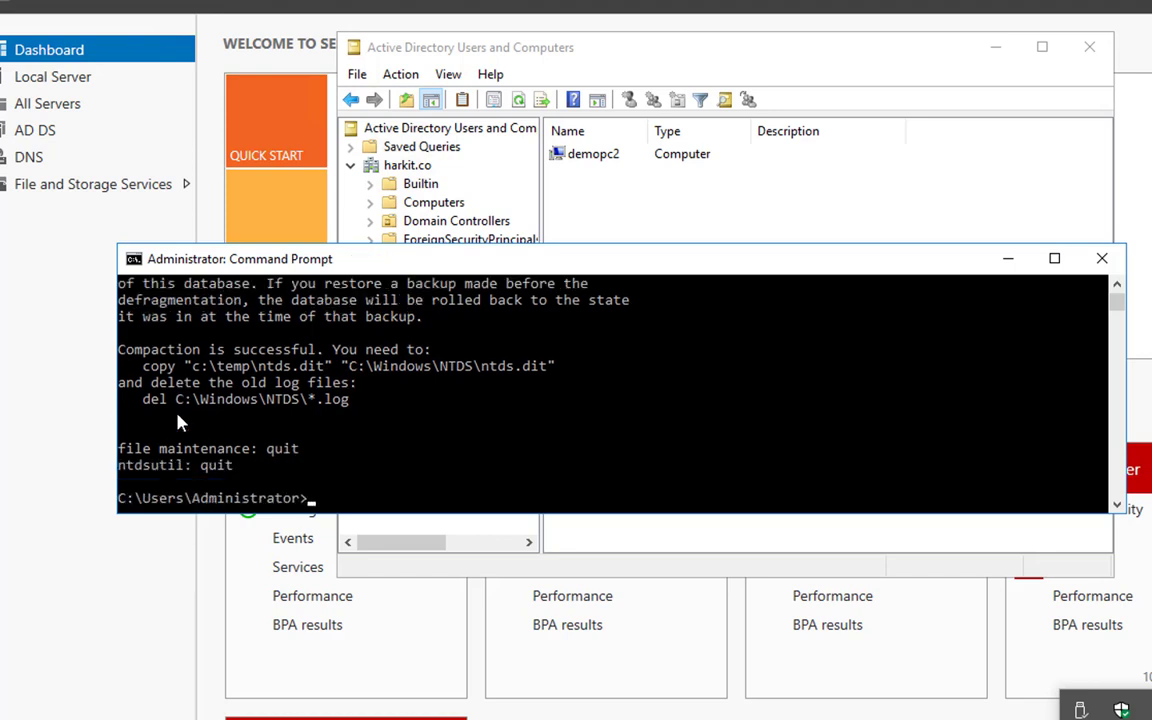
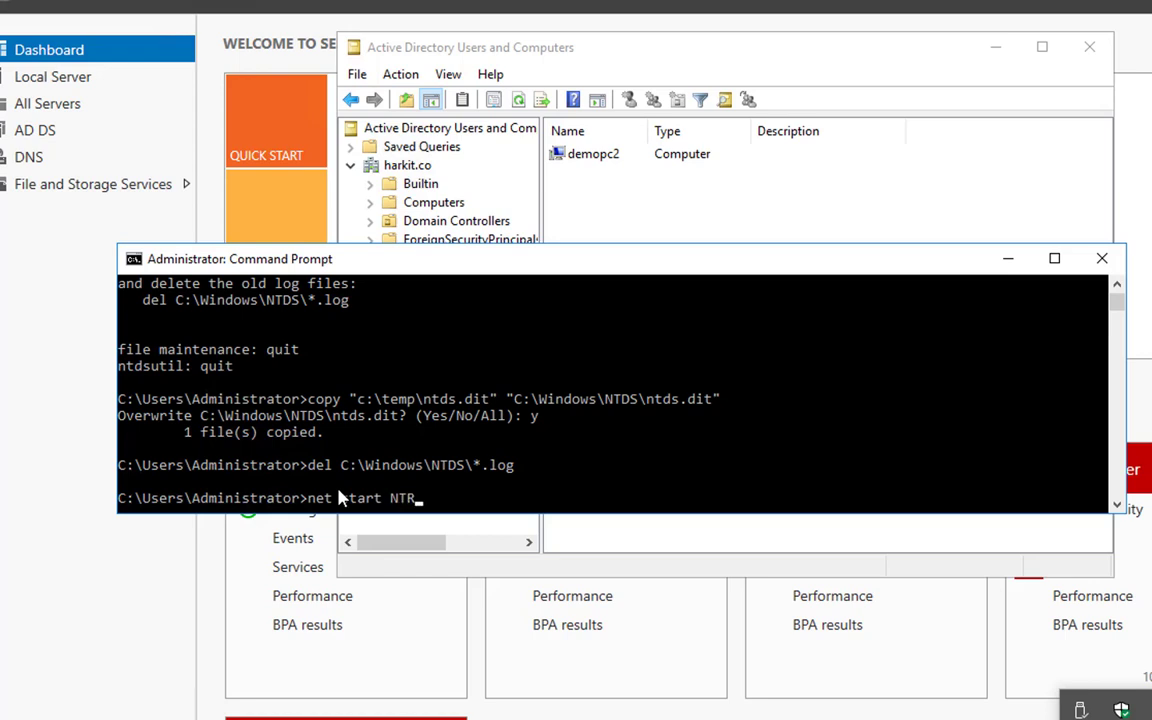
pyautogui.write('DS')
# Start the Active Directory Domain Services service with net start NTDS.
pyautogui.press('BackSpace')
pyautogui.press('BackSpace')
pyautogui.press('BackSpace')
pyautogui.write('DS')
pyautogui.press('Return')
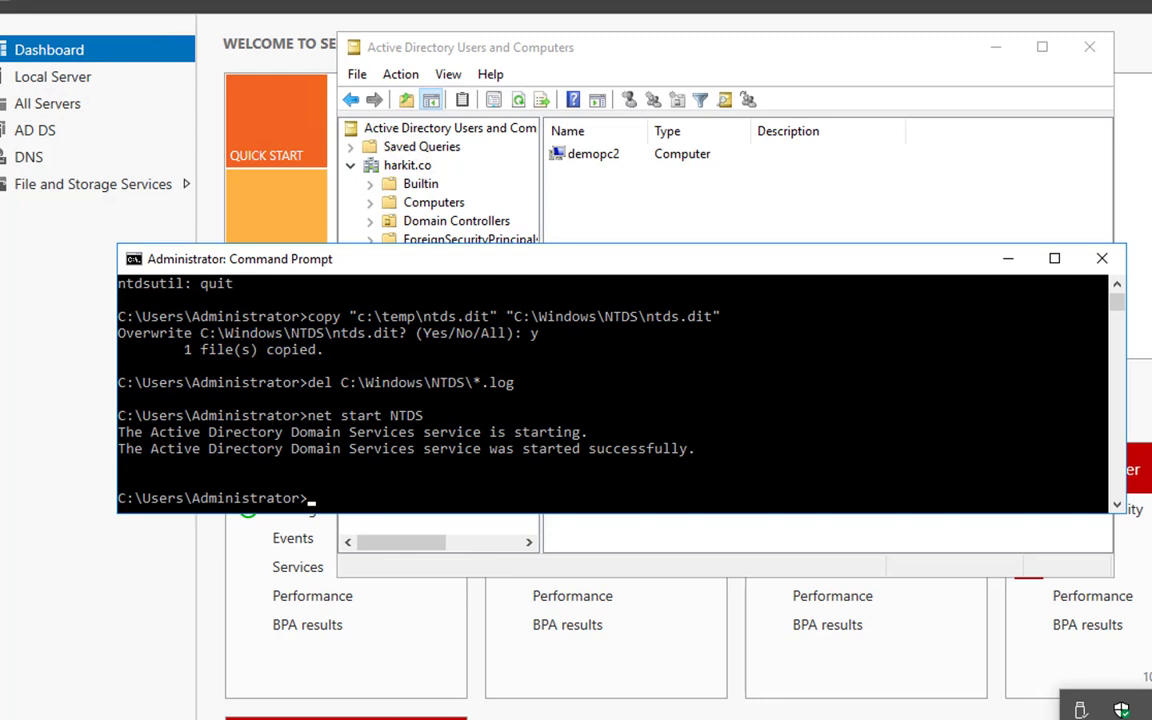
# Try to open the Guitarists OU in Active Directory Users and Computers and force the console closed.
pyautogui.hotkey('alt', 'Tab')
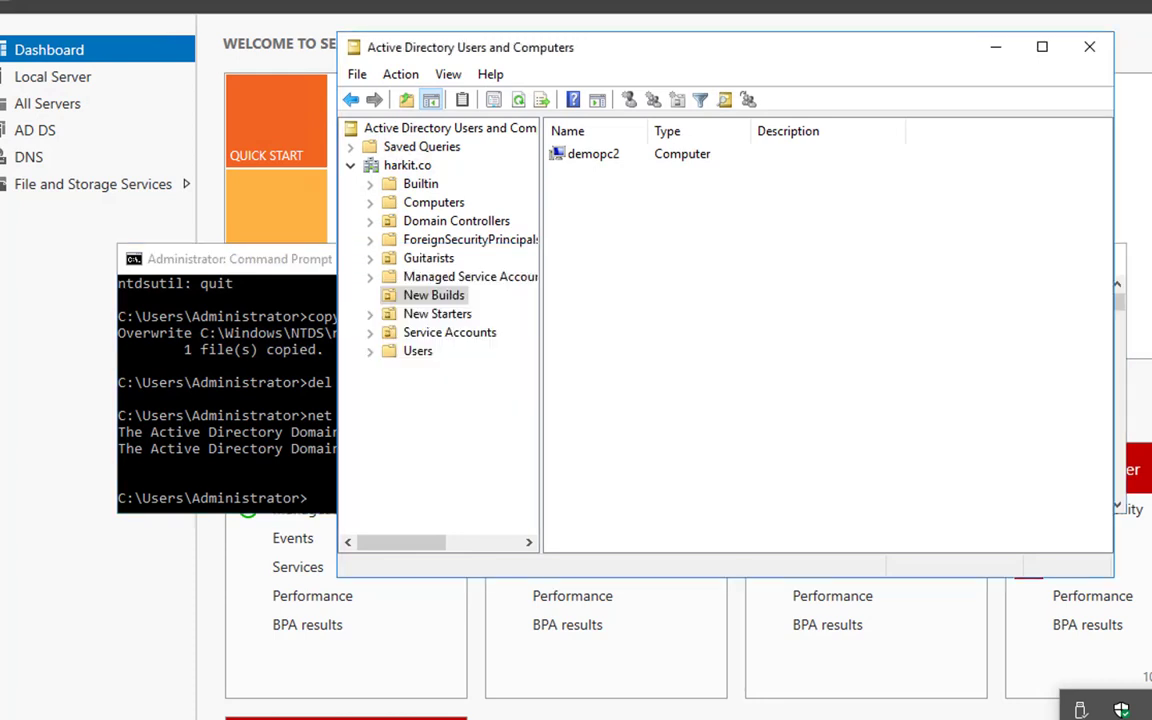
pyautogui.click(430, 258)
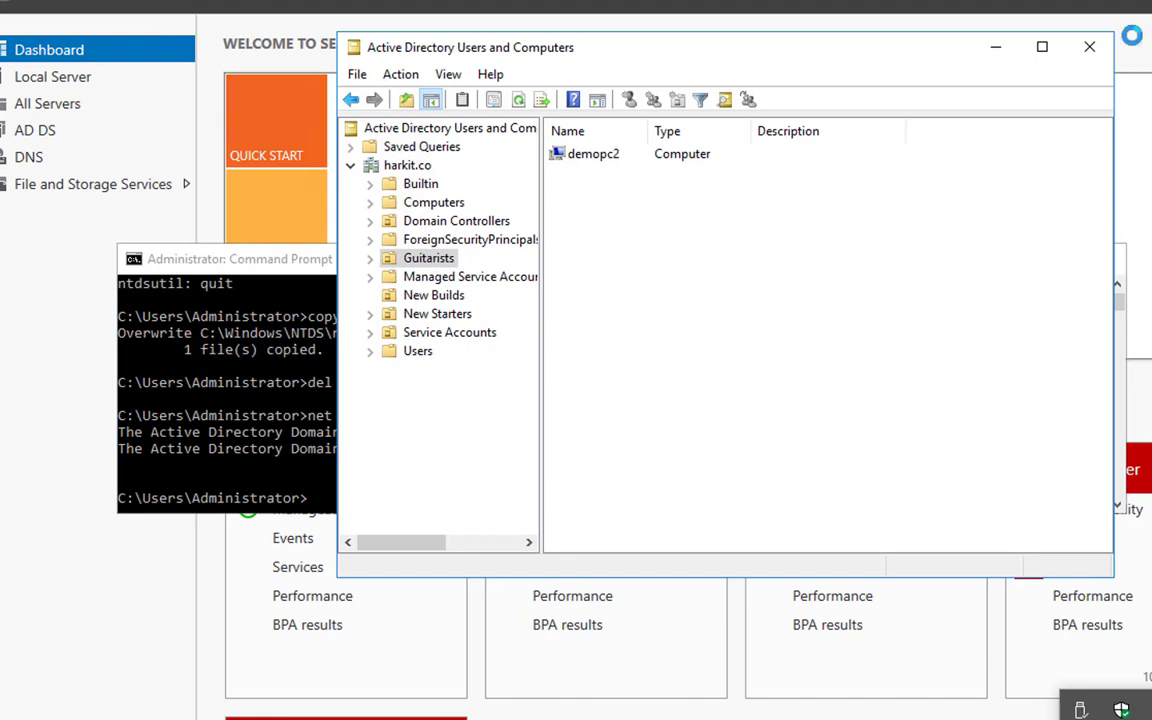
pyautogui.click(1092, 48)
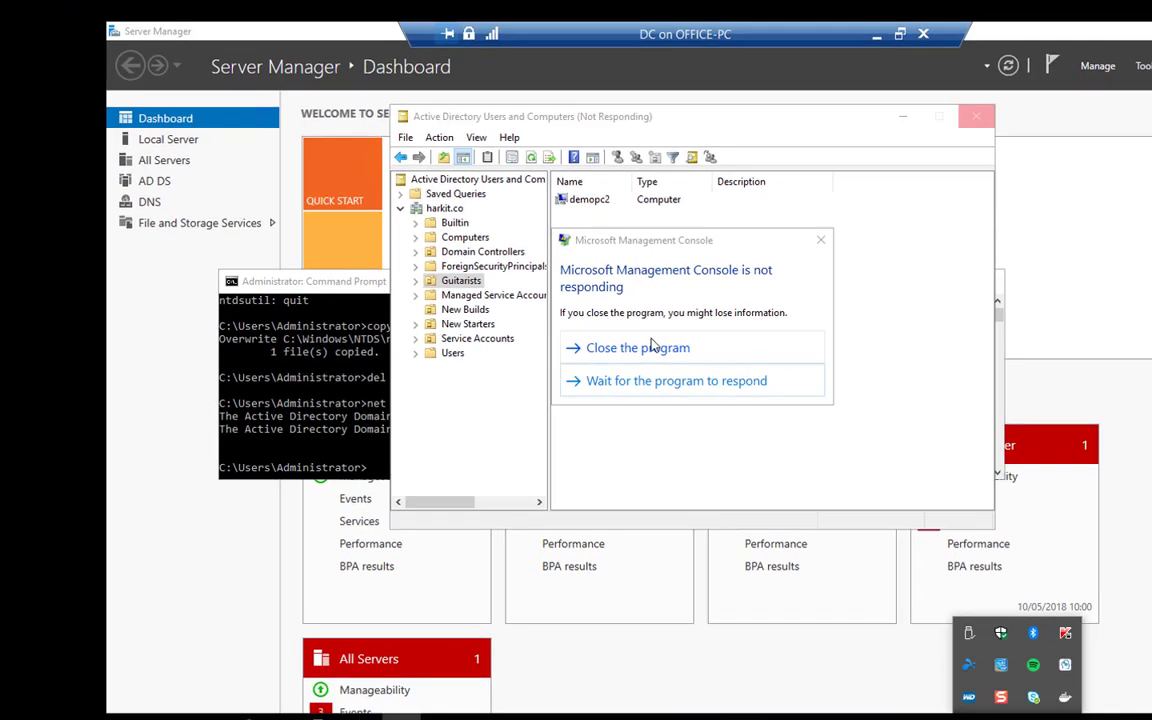
pyautogui.click(655, 344)
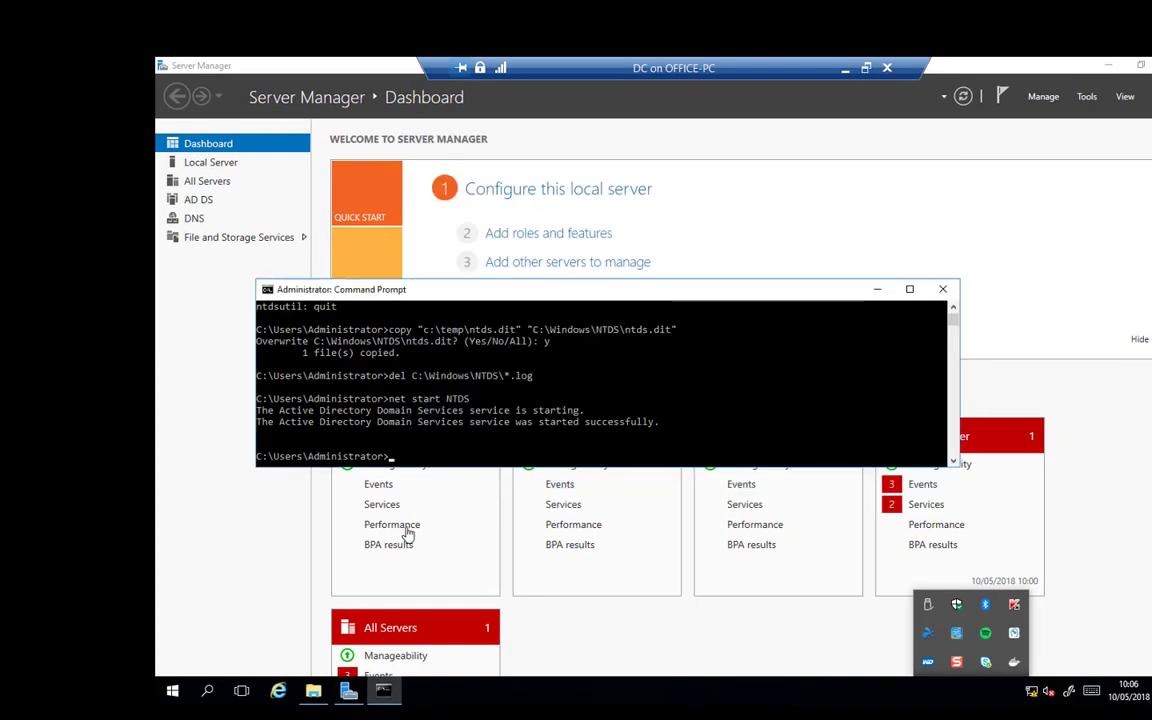
# Register the Active Directory Schema snap-in library by running regsvr32 schmmgmt.dll.
pyautogui.press('super')
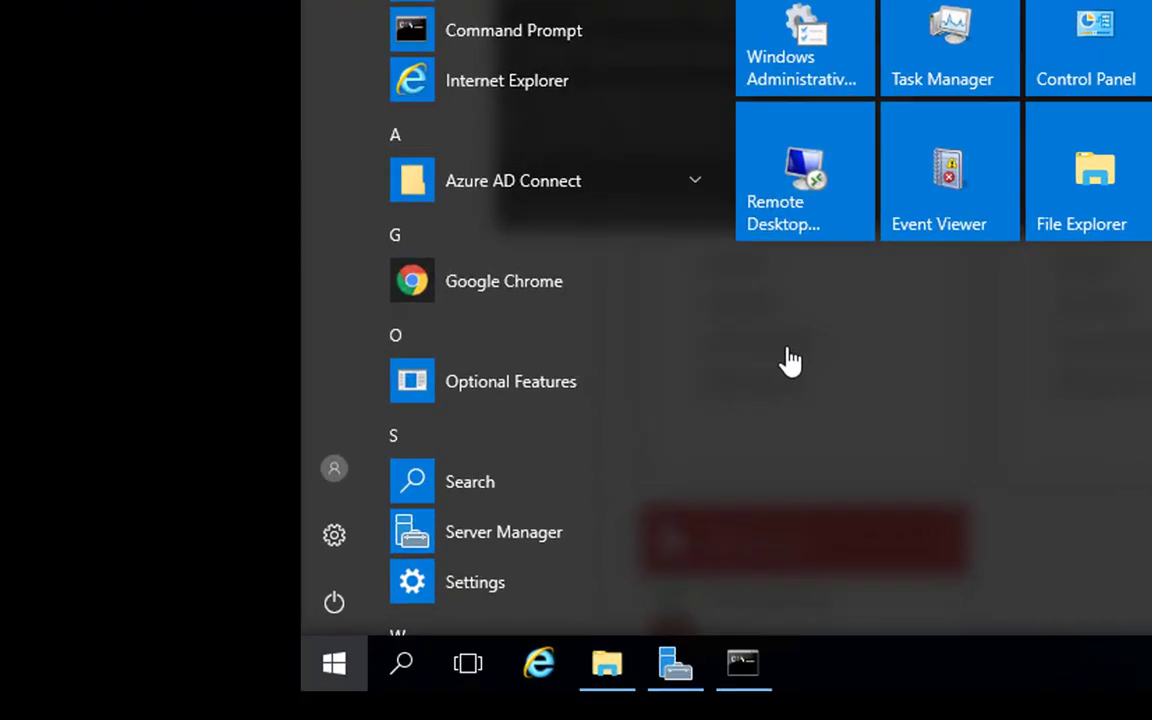
pyautogui.press('super+r')
pyautogui.write('regsvr32 ')
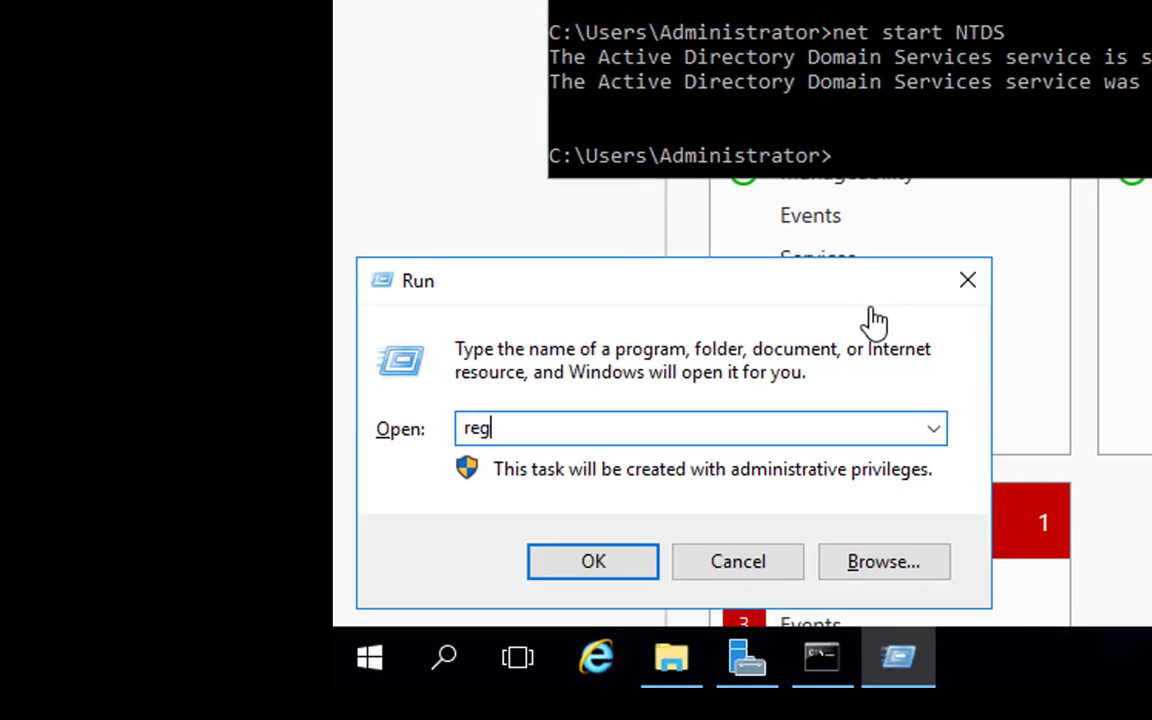
pyautogui.write('schmmgmt.dll')
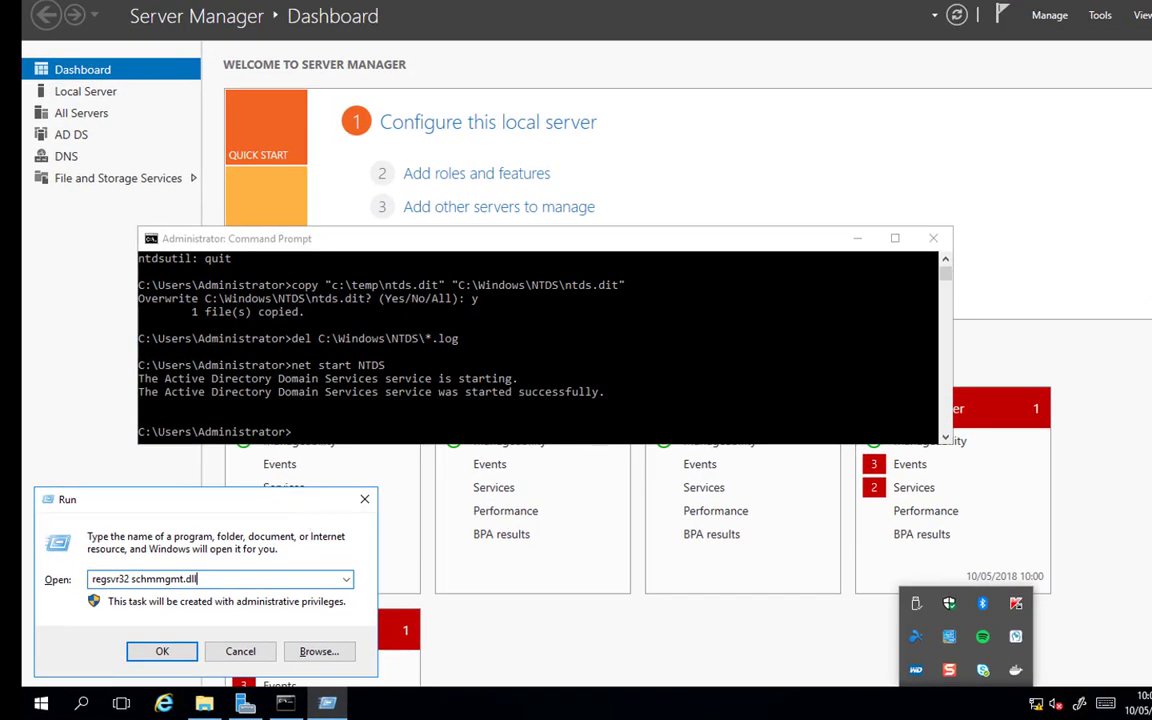
pyautogui.press('Return')
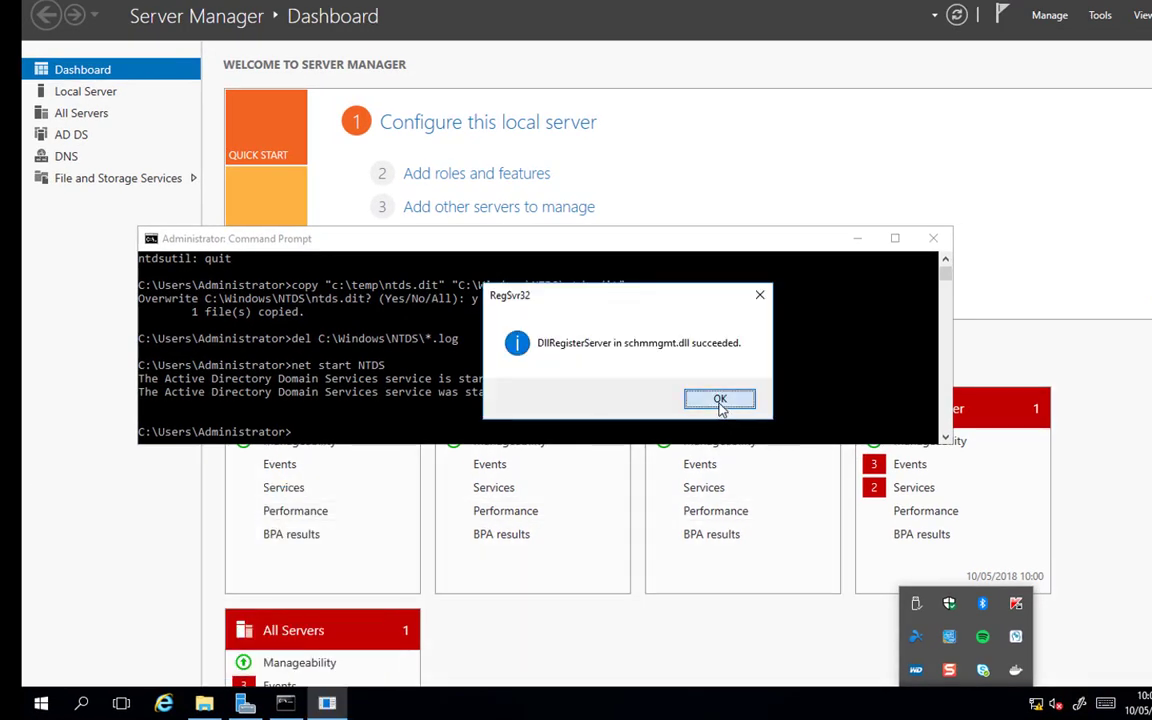
pyautogui.click(721, 399)
# Start an empty management console with mmc and add the Active Directory Schema snap-in.
pyautogui.click(44, 704)
pyautogui.write('mmc')
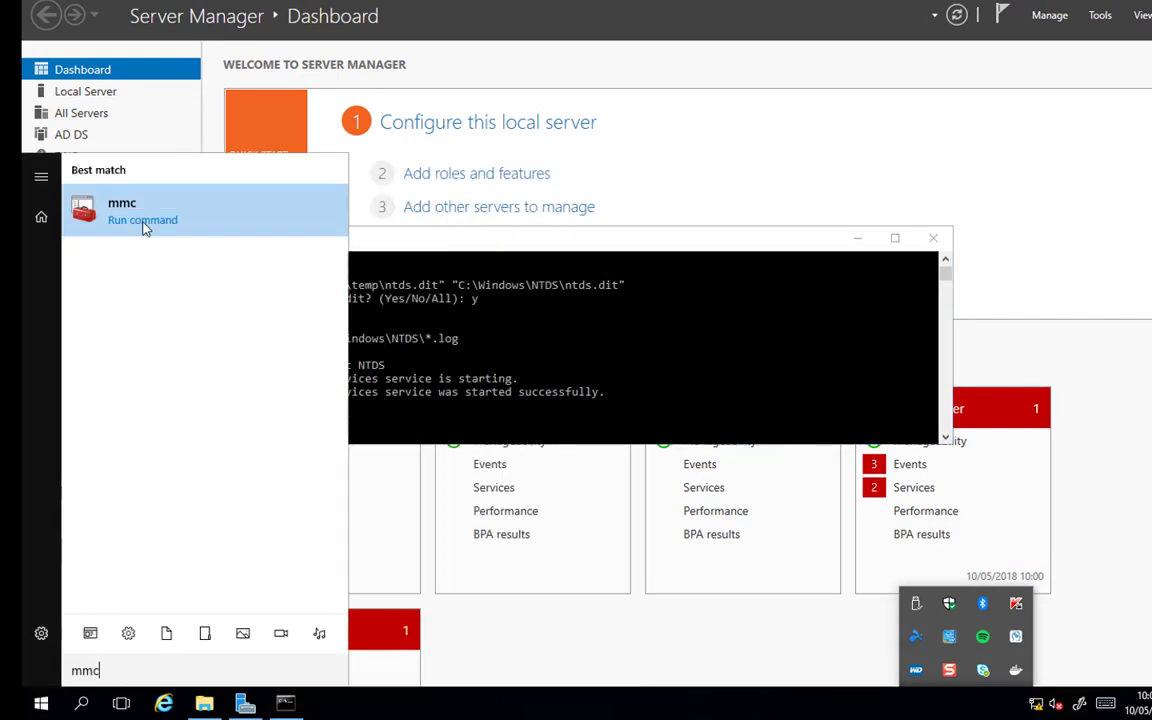
pyautogui.click(143, 228)
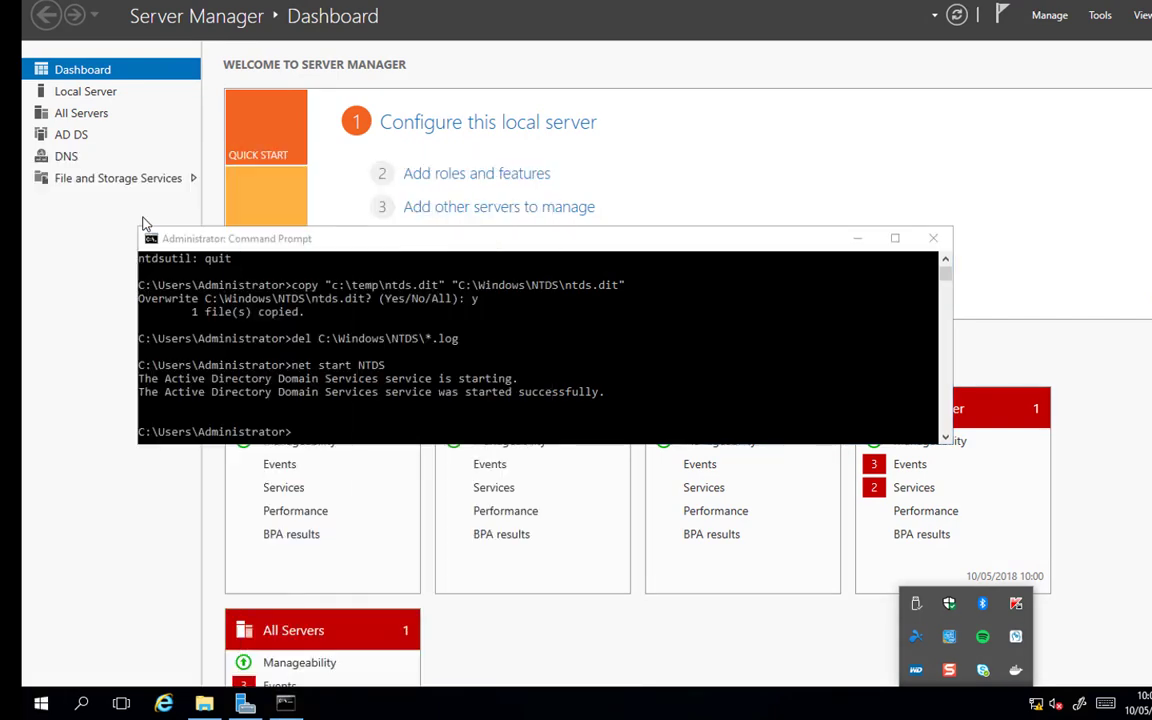
pyautogui.click(189, 136)
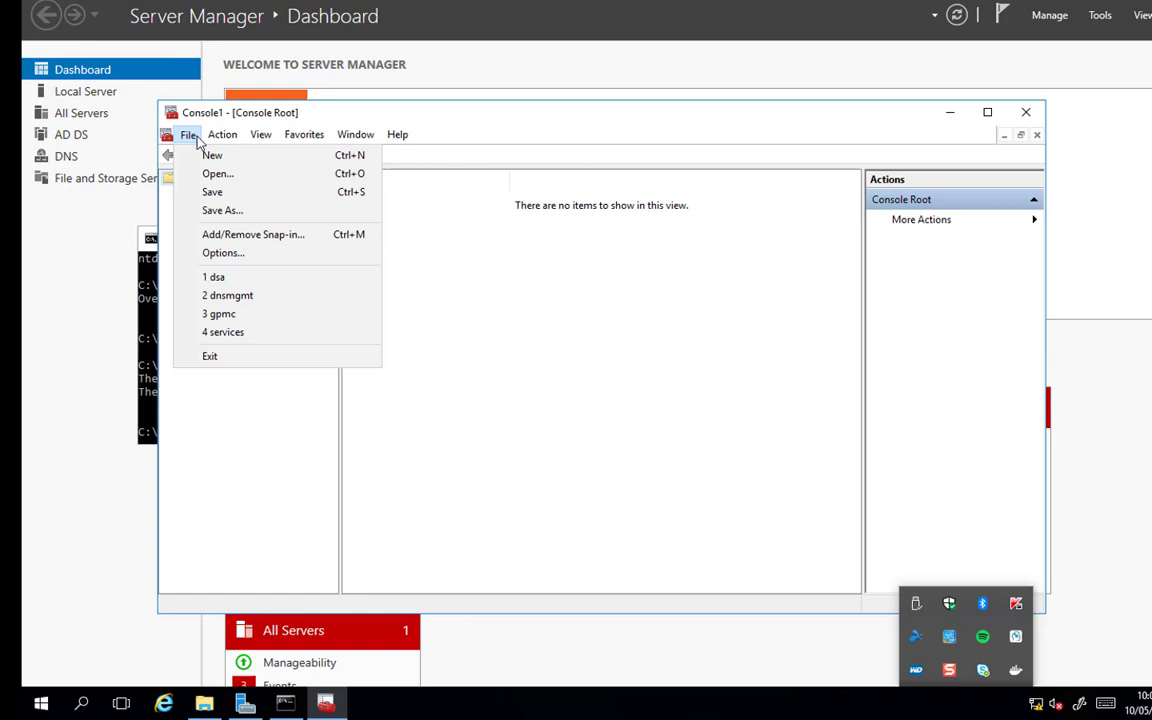
pyautogui.click(240, 234)
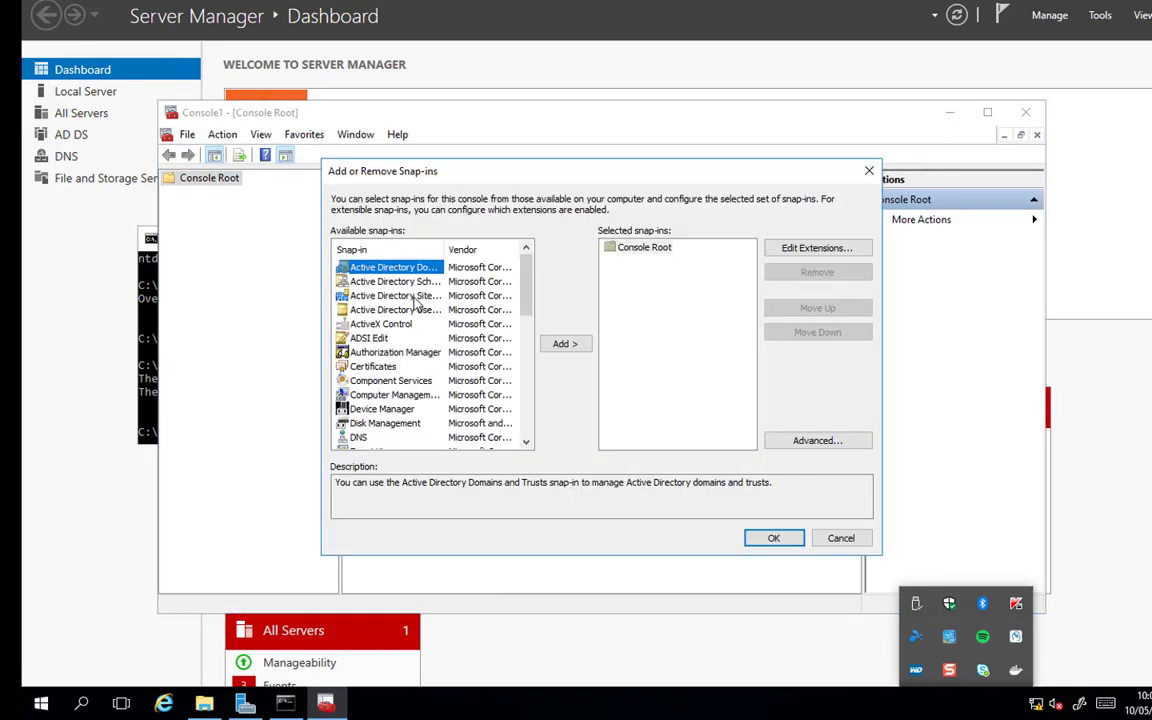
pyautogui.click(392, 281)
pyautogui.click(558, 345)
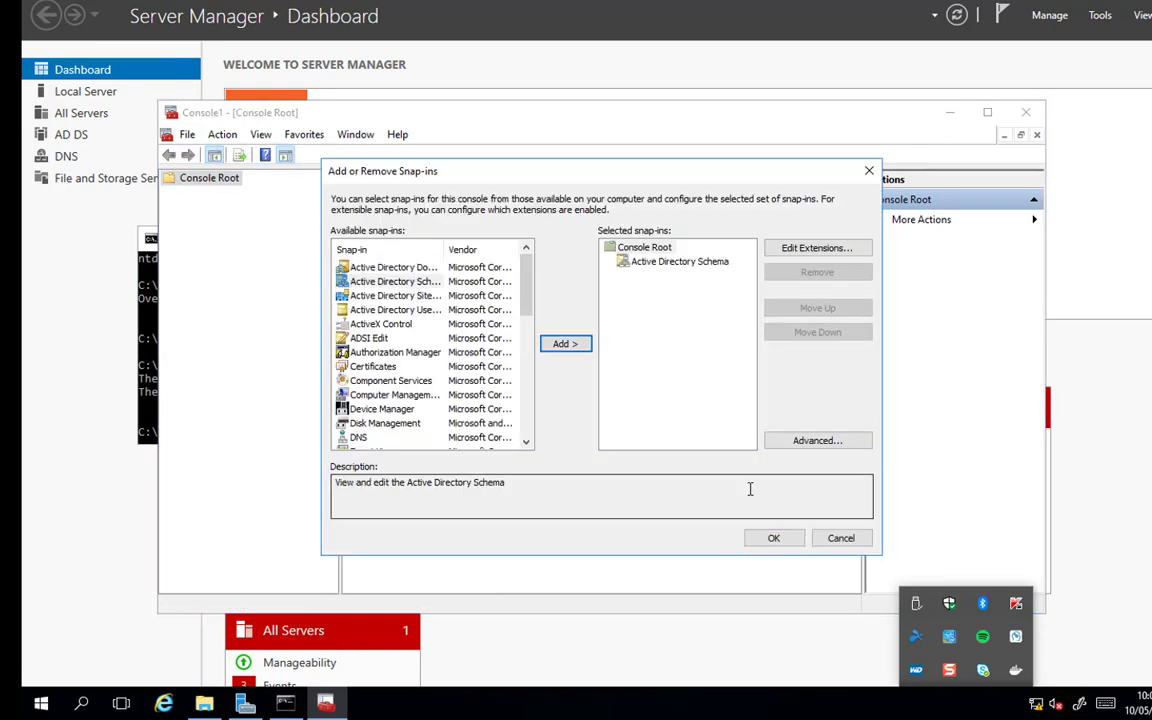
pyautogui.click(773, 538)
# Set the schema's facsimileTelephoneNumber attribute to be copied when duplicating a user.
pyautogui.doubleClick(277, 193)
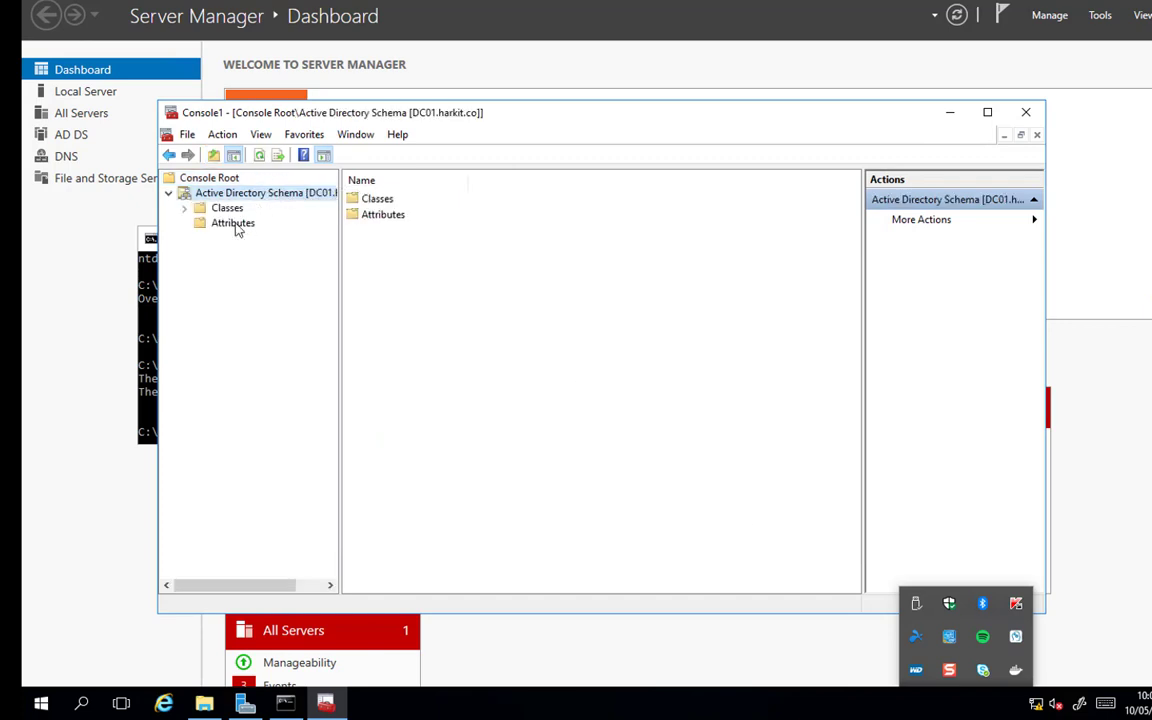
pyautogui.click(234, 223)
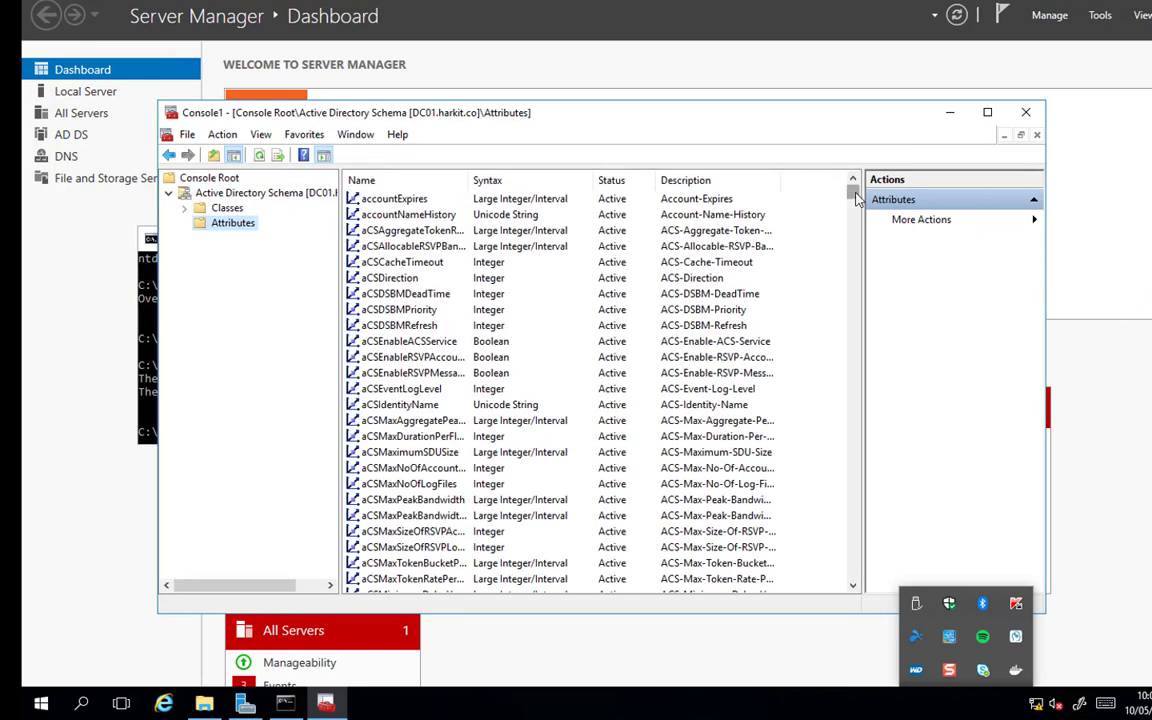
pyautogui.moveTo(855, 197); pyautogui.dragTo(855, 246)
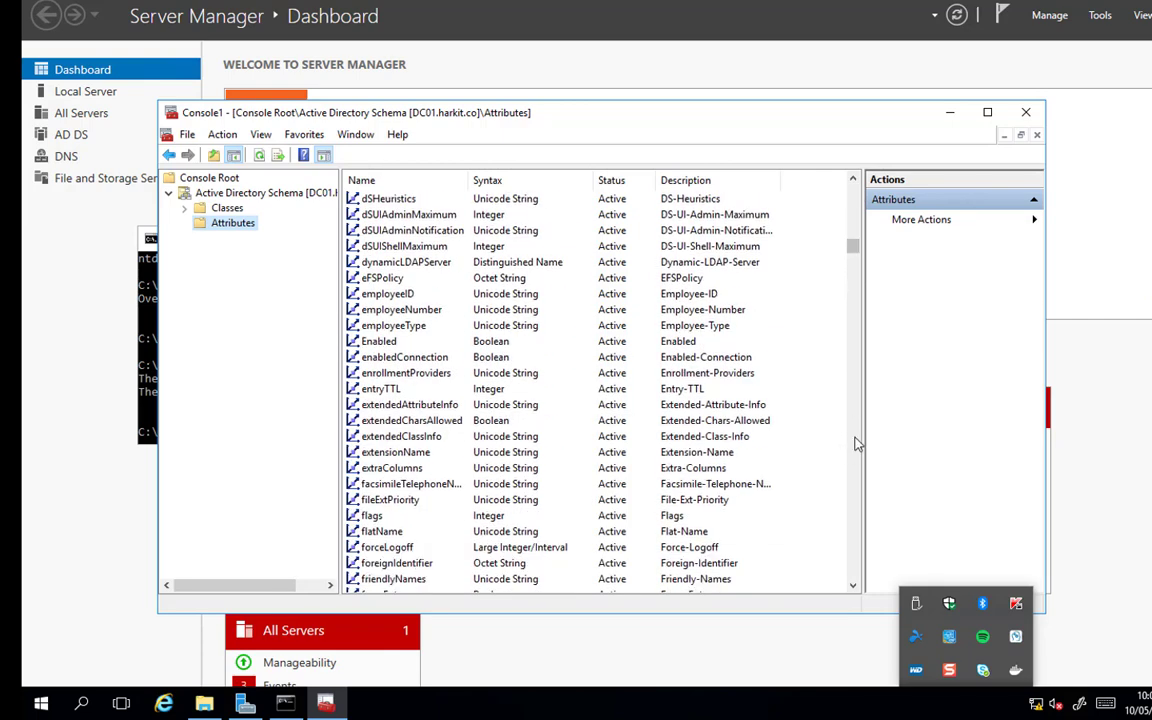
pyautogui.doubleClick(382, 484)
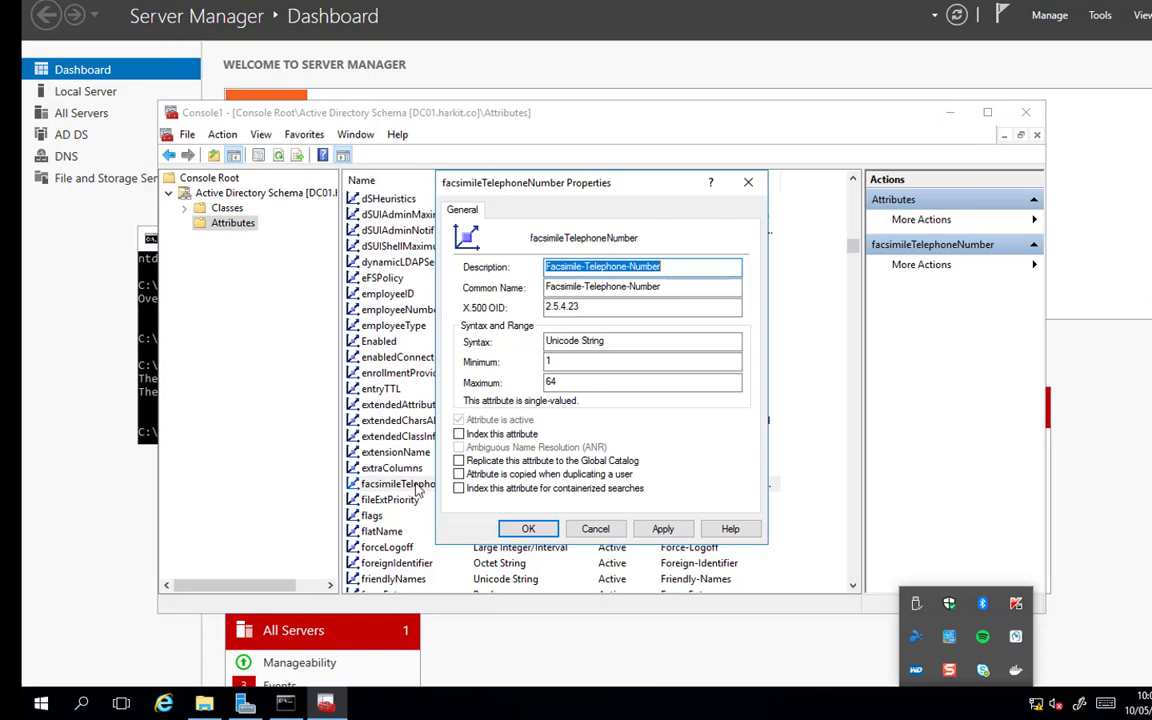
pyautogui.click(458, 474)
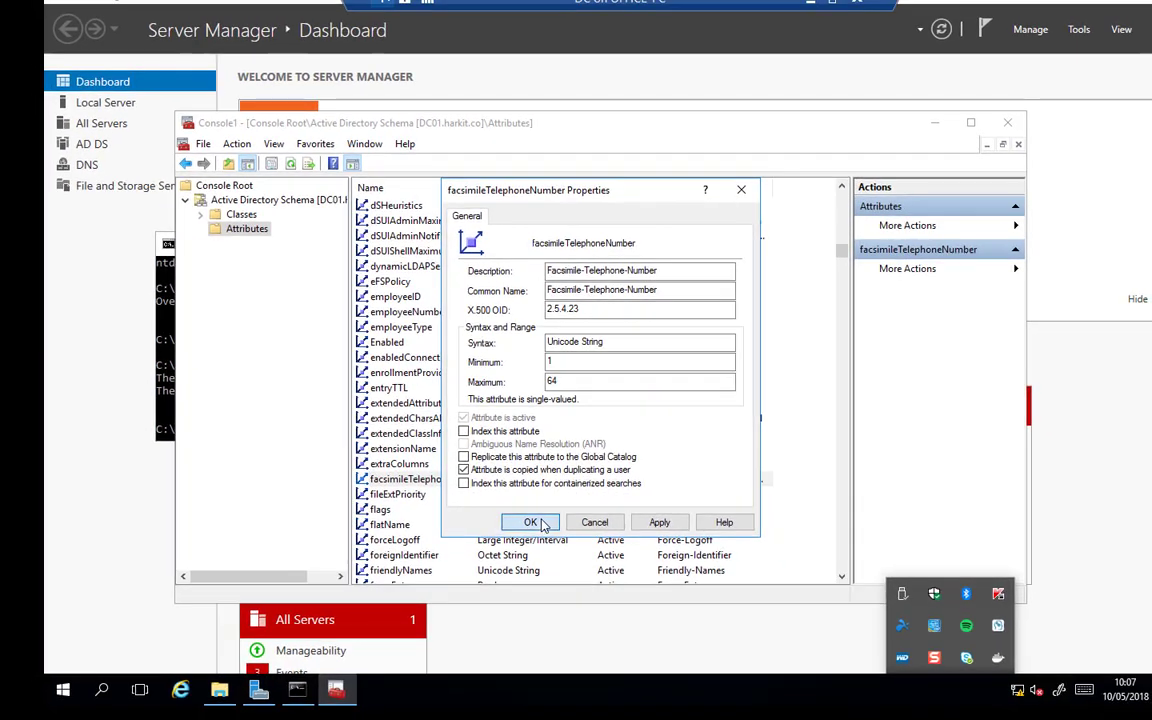
pyautogui.click(491, 657)
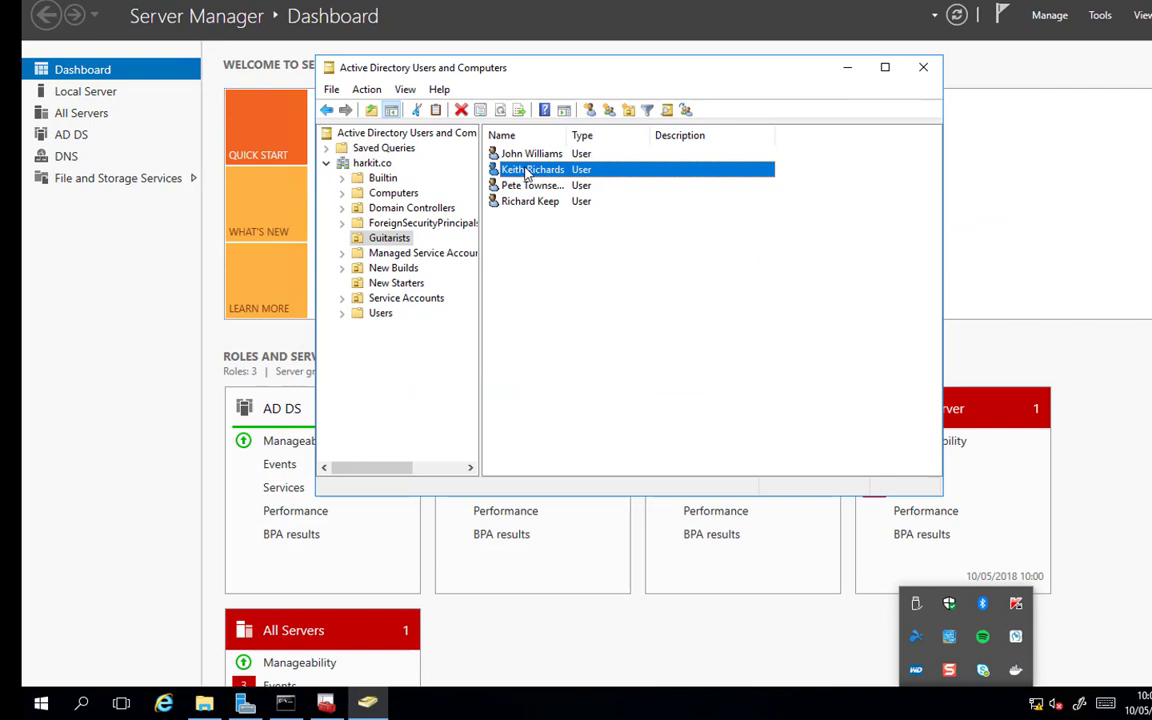
# Copy the Keith Richards user in the Guitarists OU as Mick Jagger with the logon name mick.
pyautogui.rightClick(527, 173)
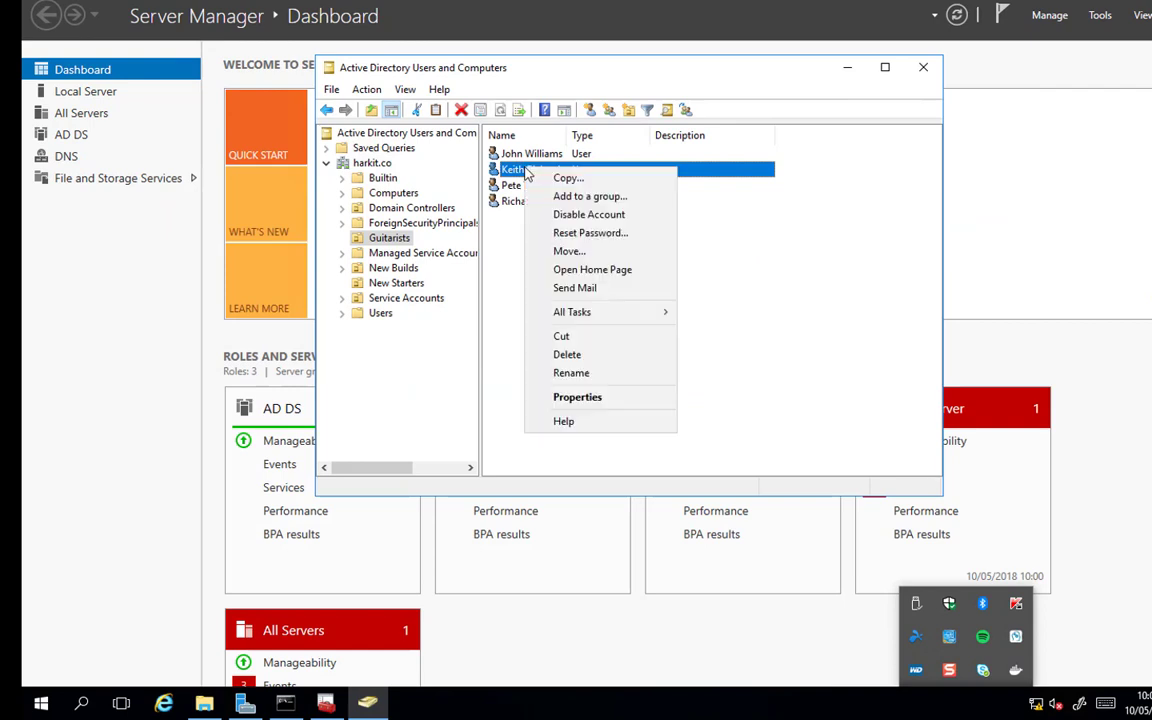
pyautogui.click(545, 178)
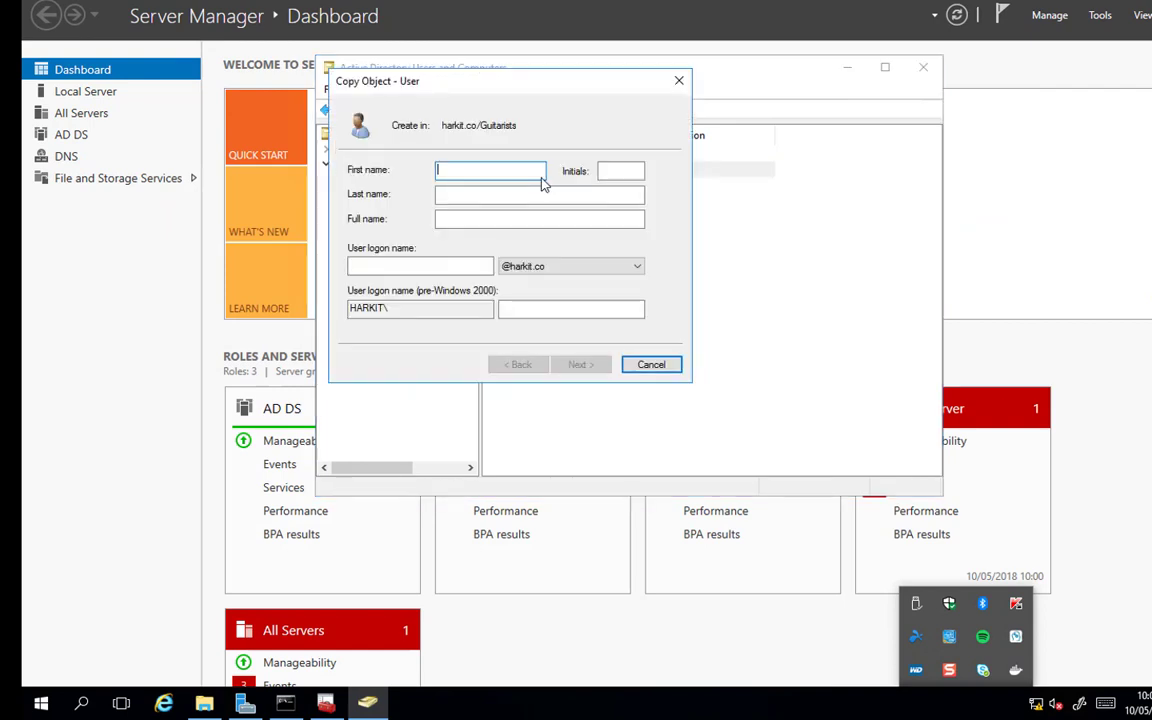
pyautogui.write('Mick')
pyautogui.press('Tab')
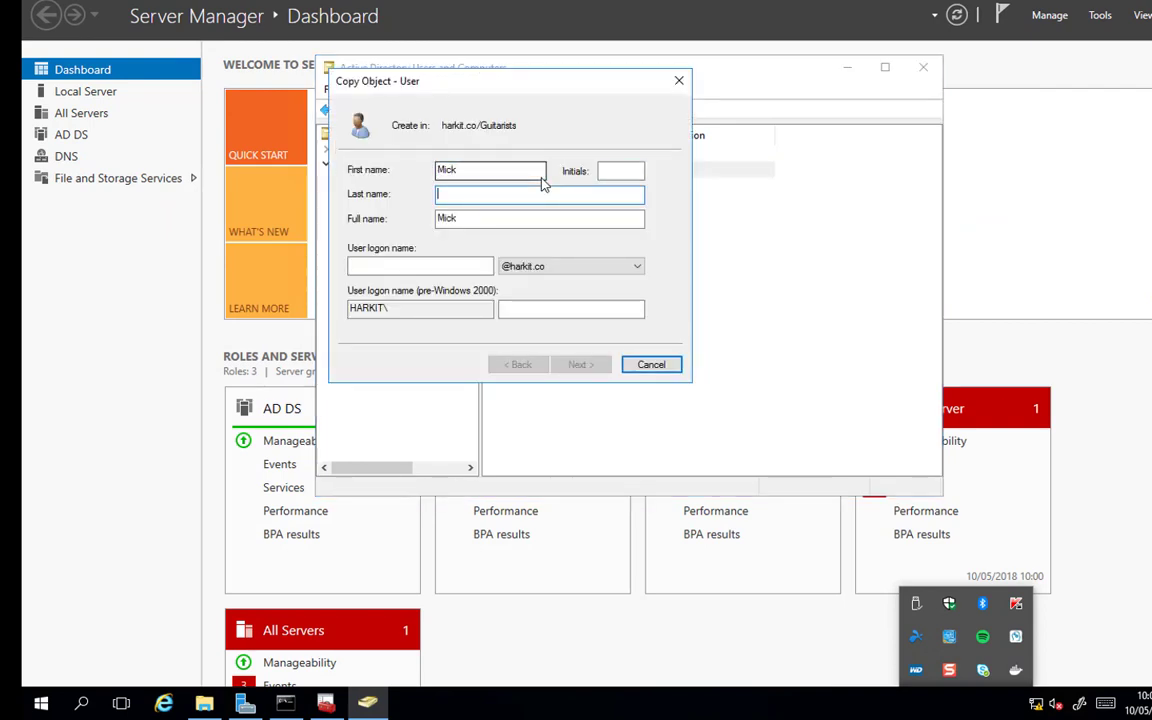
pyautogui.write('Jagger')
pyautogui.press('Tab')
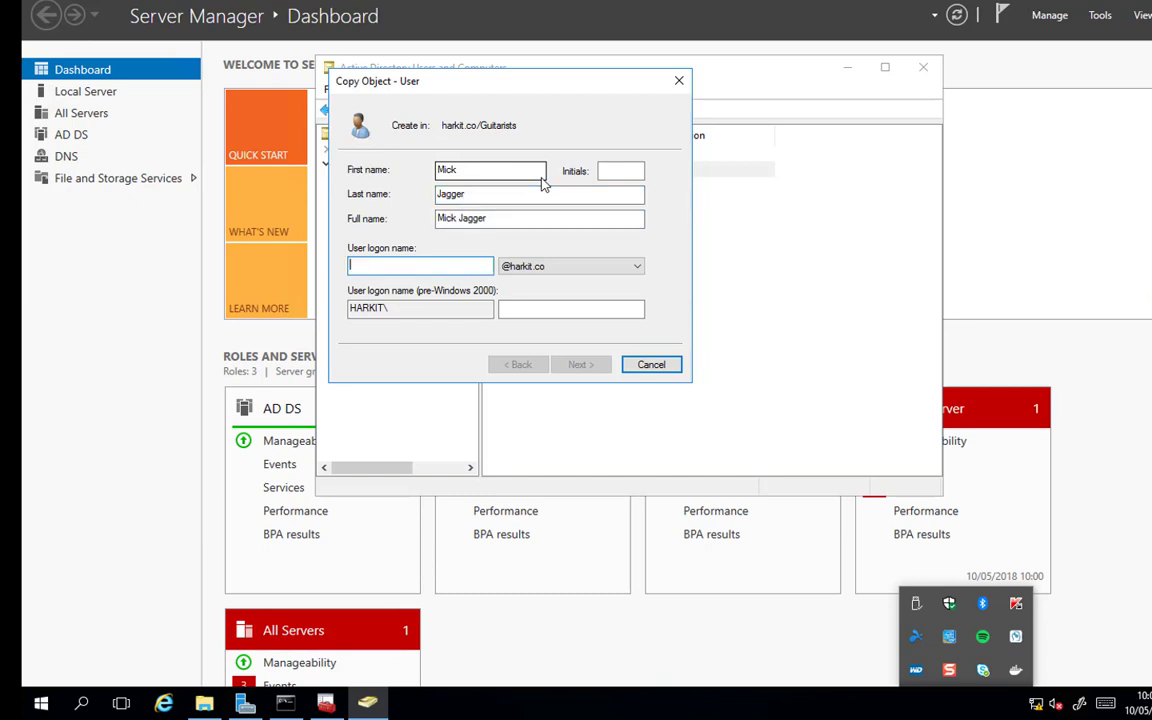
pyautogui.write('mick')
pyautogui.press('Return')
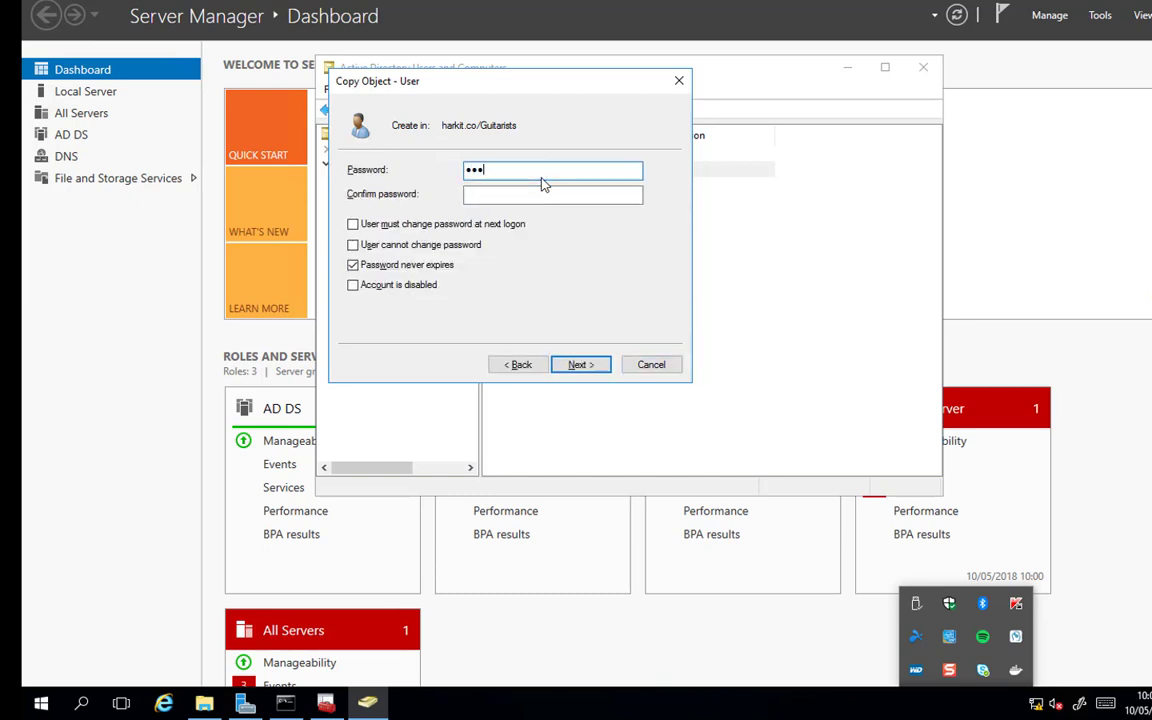
# Enter and confirm the account password for the copied user and finish creating the account.
pyautogui.write('••••••••')
pyautogui.press('Tab')
pyautogui.write('••••••••')
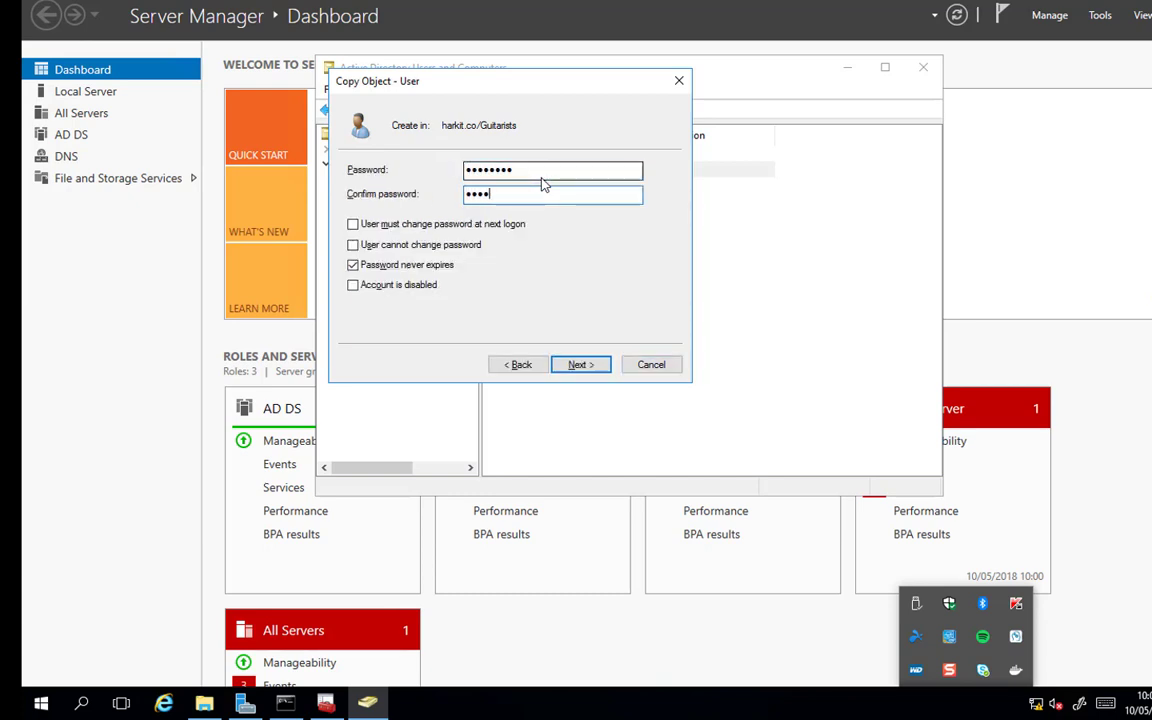
pyautogui.press('Return')
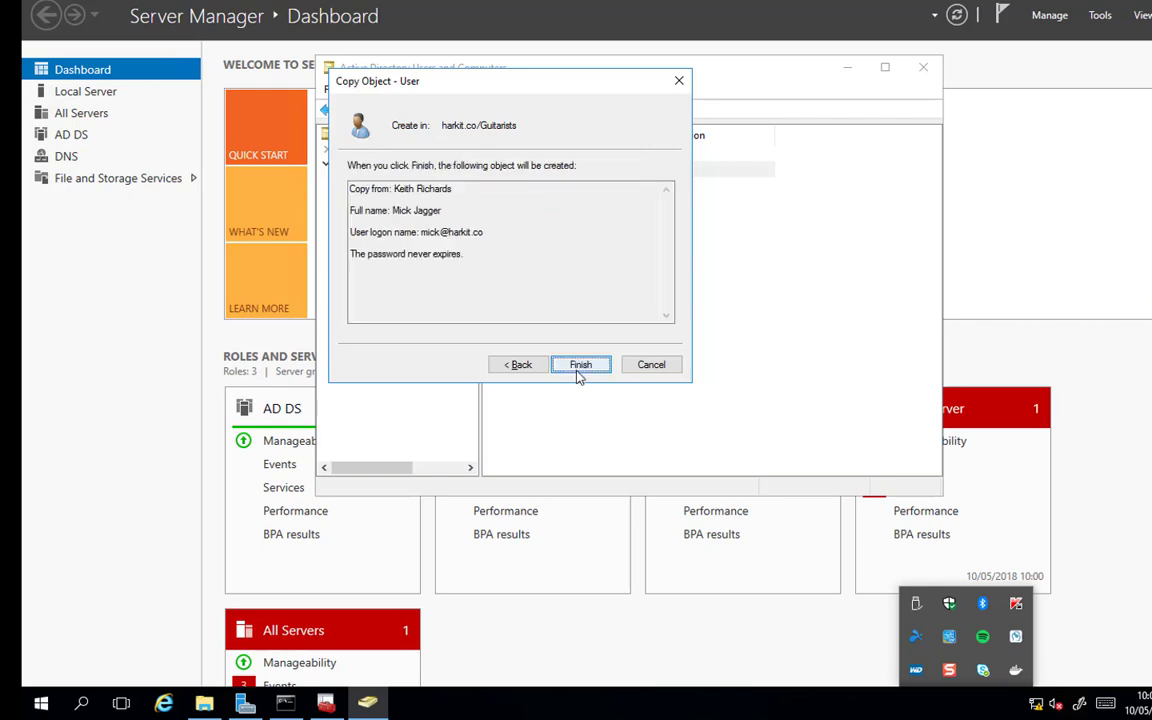
pyautogui.click(580, 364)
# Examine the fax number in the telephone properties of the new Mick Jagger user.
pyautogui.doubleClick(537, 190)
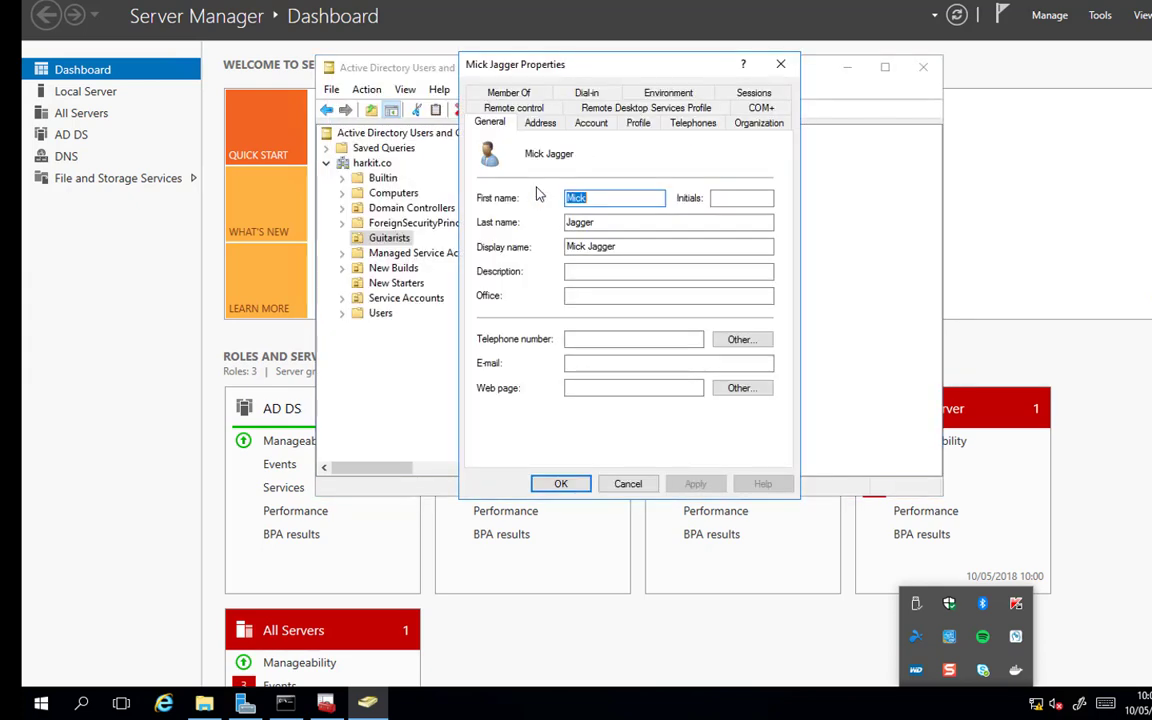
pyautogui.click(690, 121)
pyautogui.moveTo(591, 250); pyautogui.dragTo(538, 247)
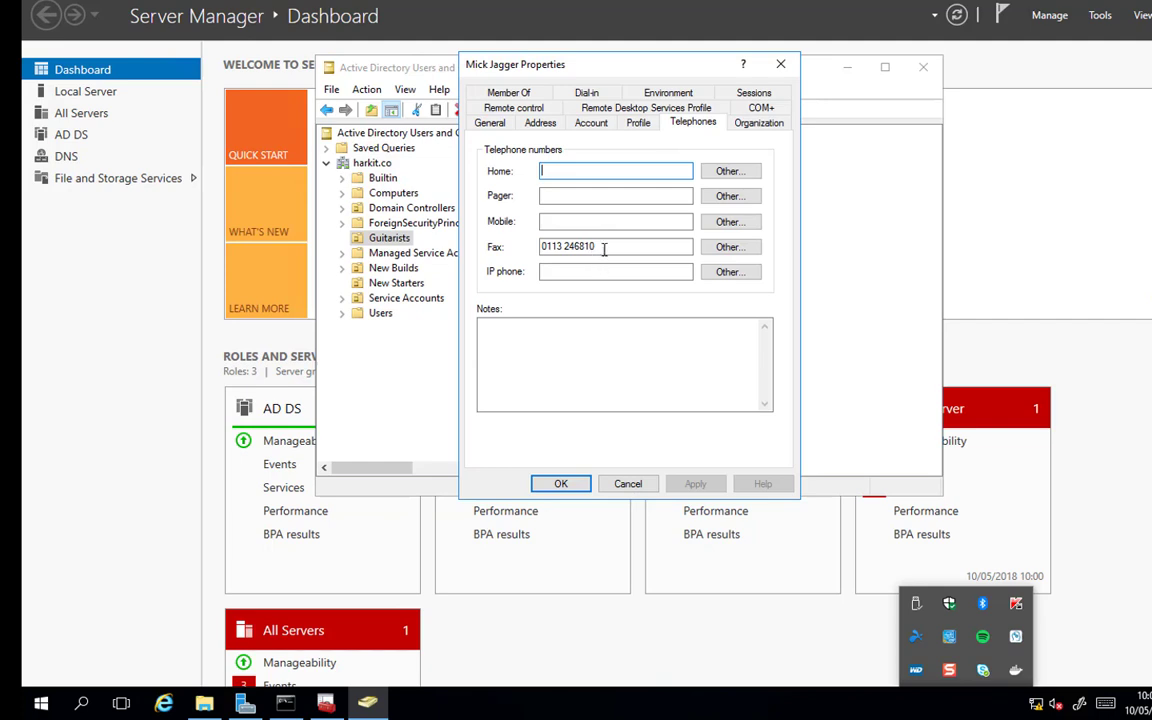